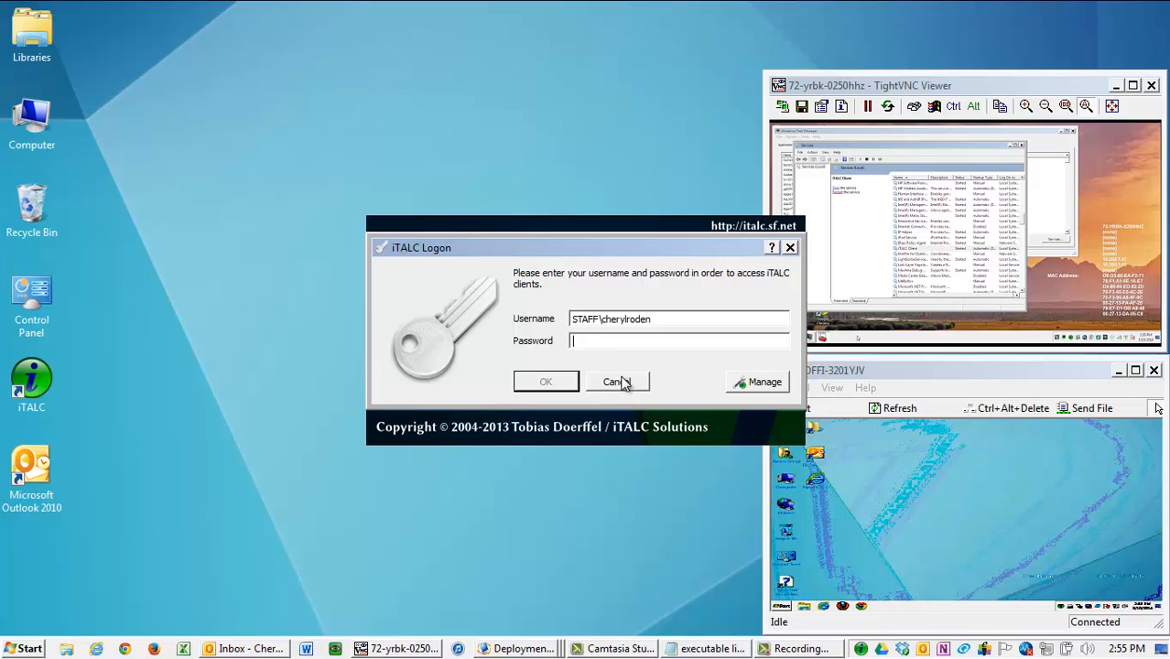
- Log on to iTALC with the account password and expand the "Showing Off" classroom
text(********)
key(Return)
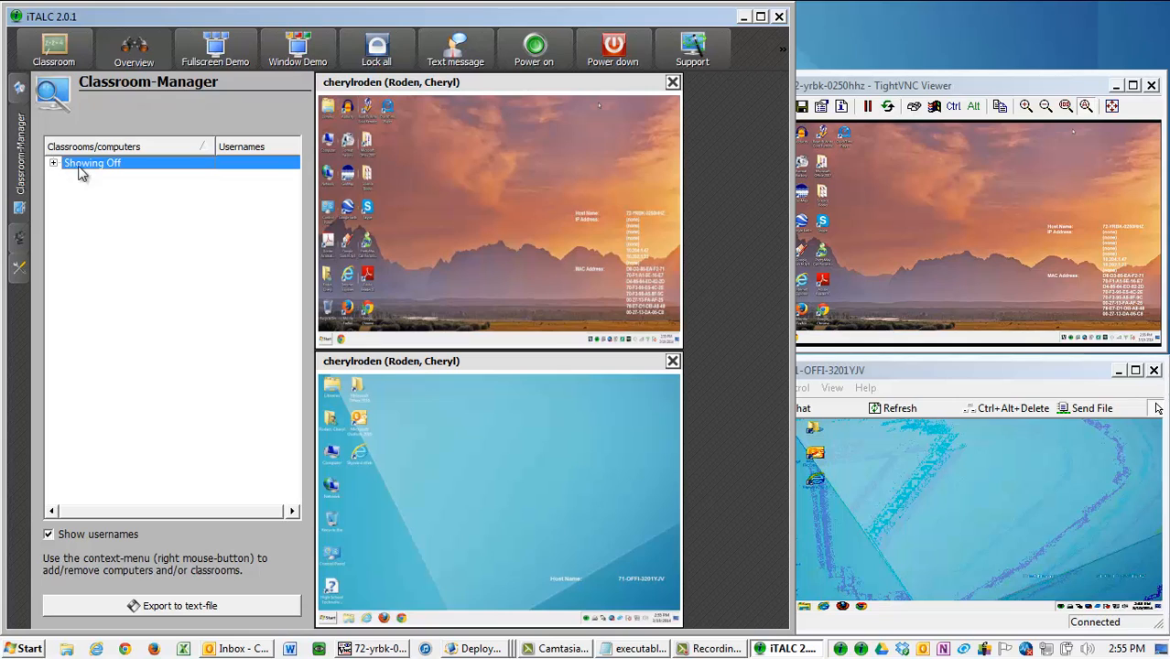
click(54, 163)
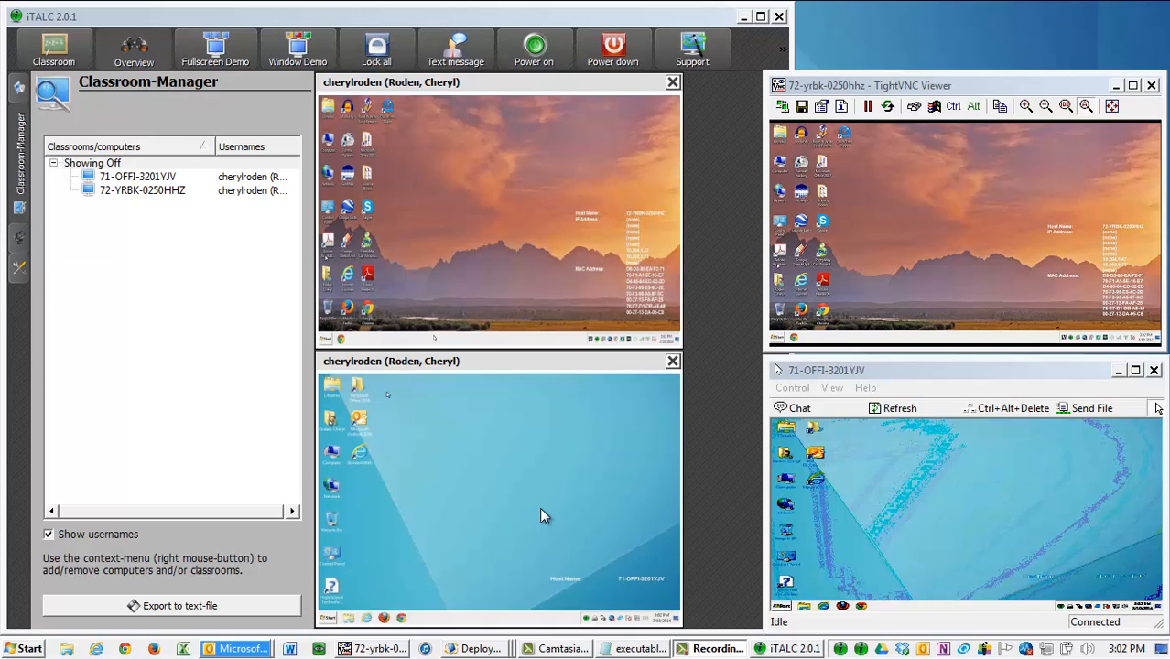
- Open the live view of computer 72-YRBK-0250HHZ and shrink its window so it sits over the classroom overview
double_click(537, 240)
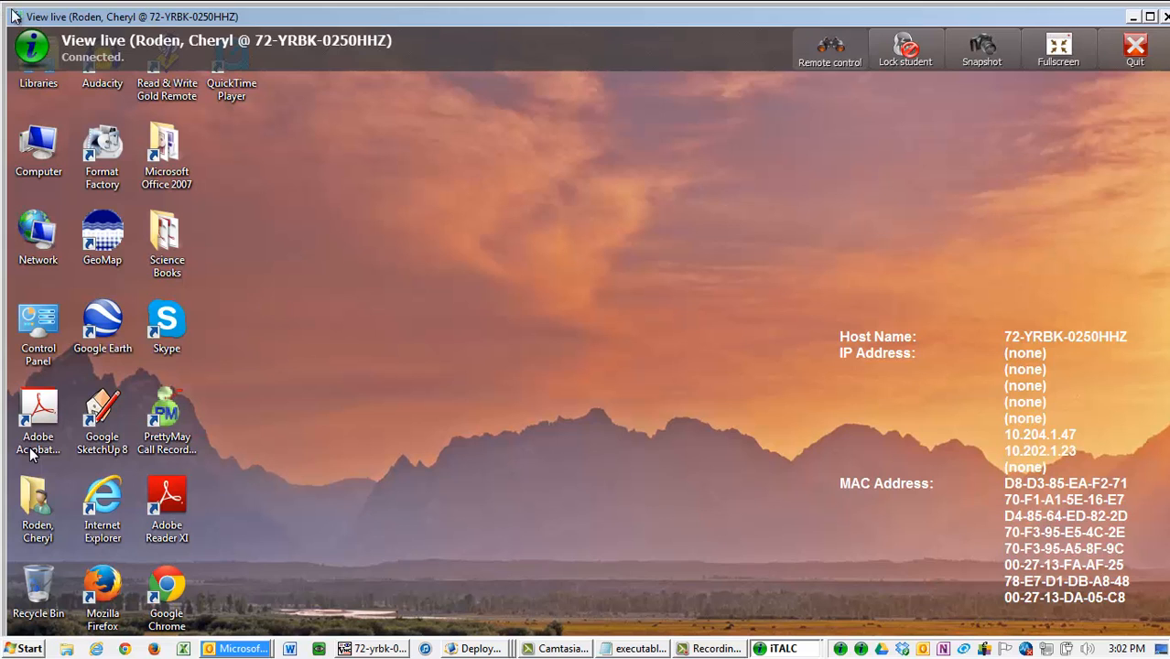
drag(10, 11, 638, 263)
drag(742, 282, 233, 111)
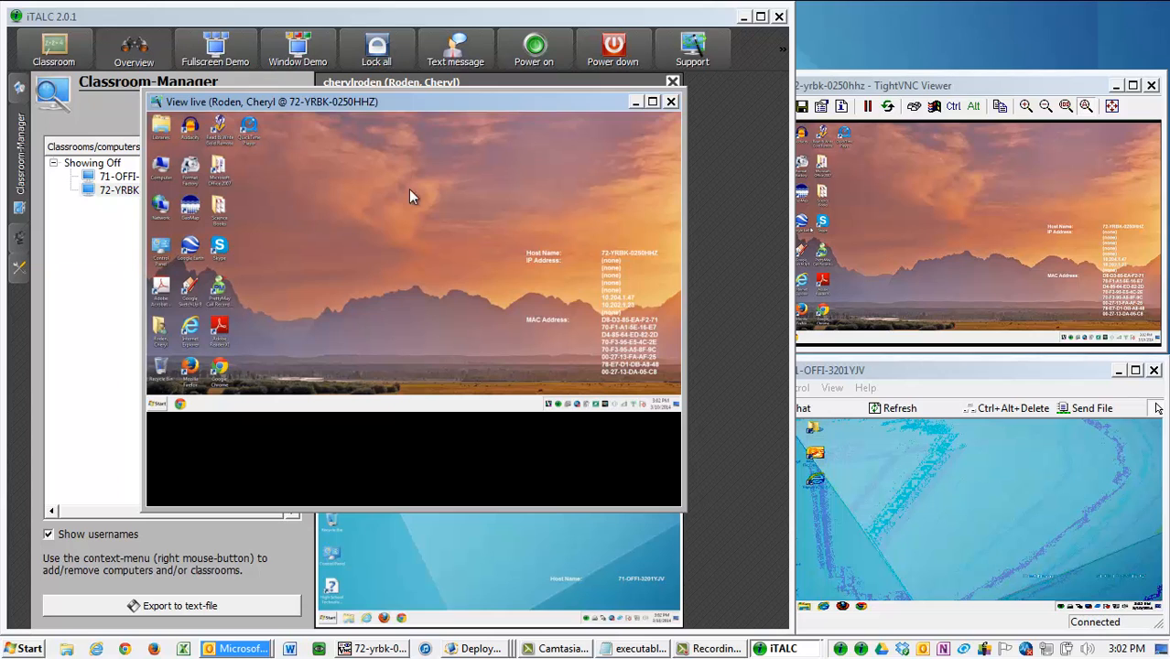
- Switch to the TightVNC Viewer and open Google Chrome on student computer 72-YRBK-0250HHZ
click(933, 192)
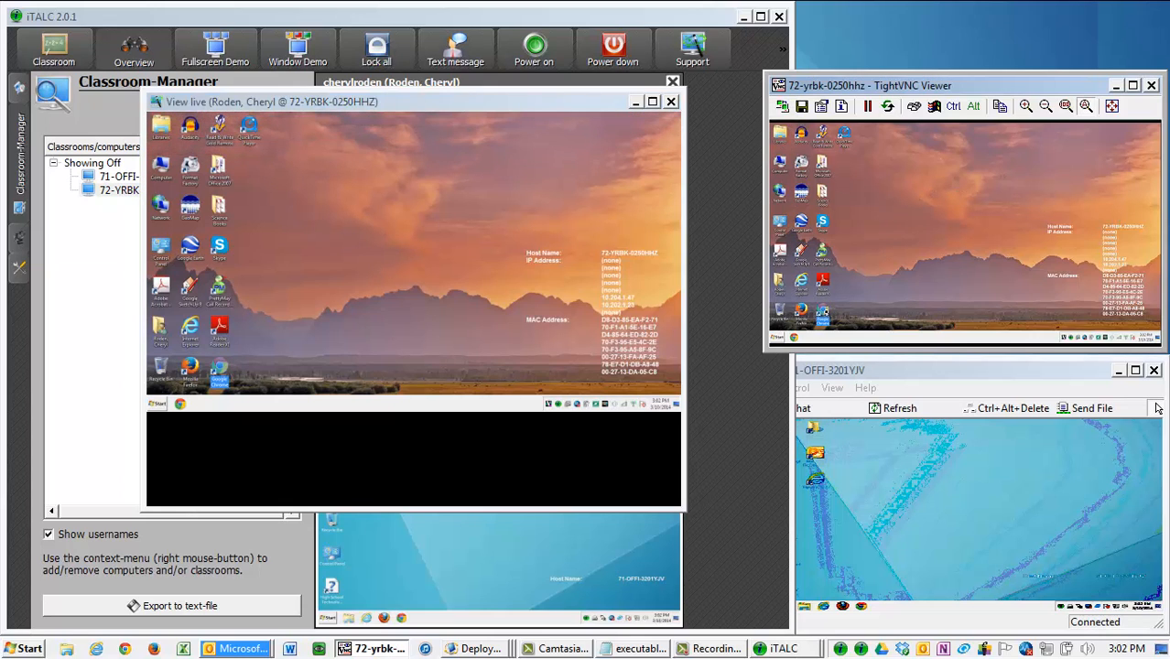
double_click(825, 313)
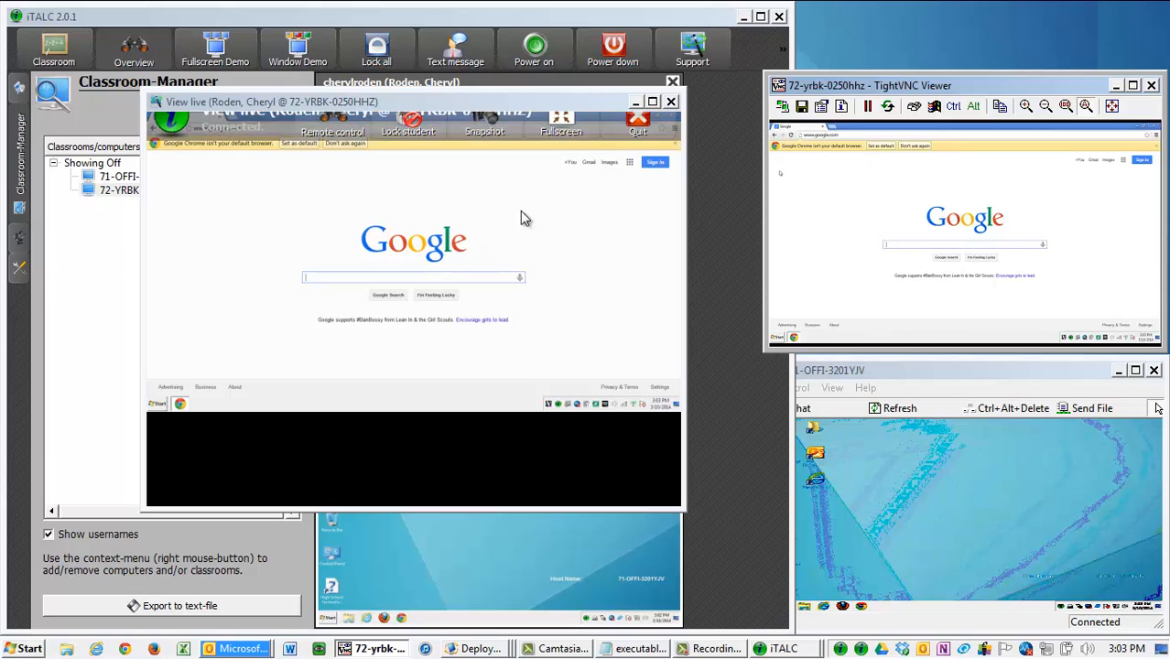
- Take remote control of 72-YRBK-0250HHZ from the live view and enter "NOw I am in control" in its Google search box
mouse_move(381, 129)
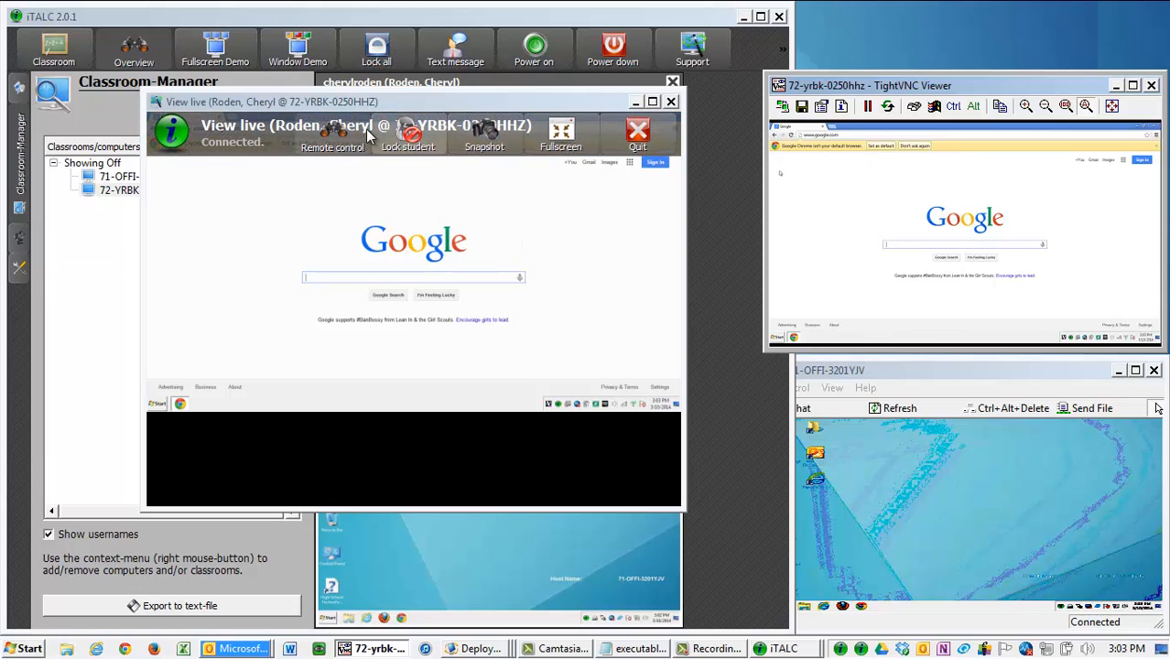
click(332, 133)
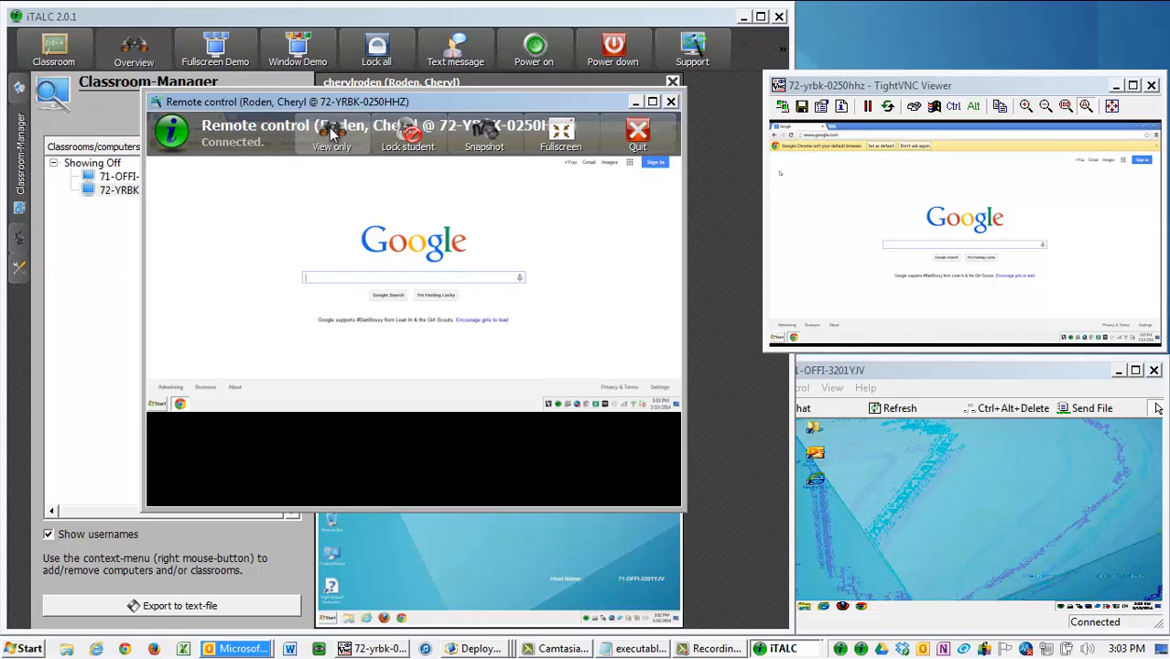
click(414, 277)
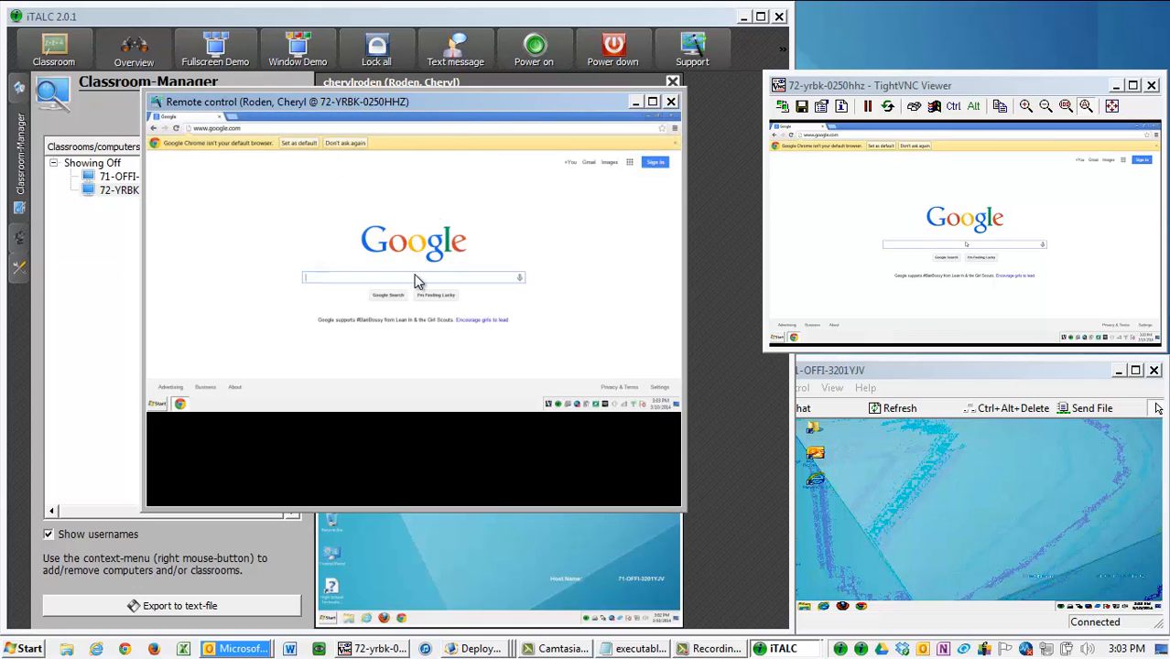
text(NOw I am in control)
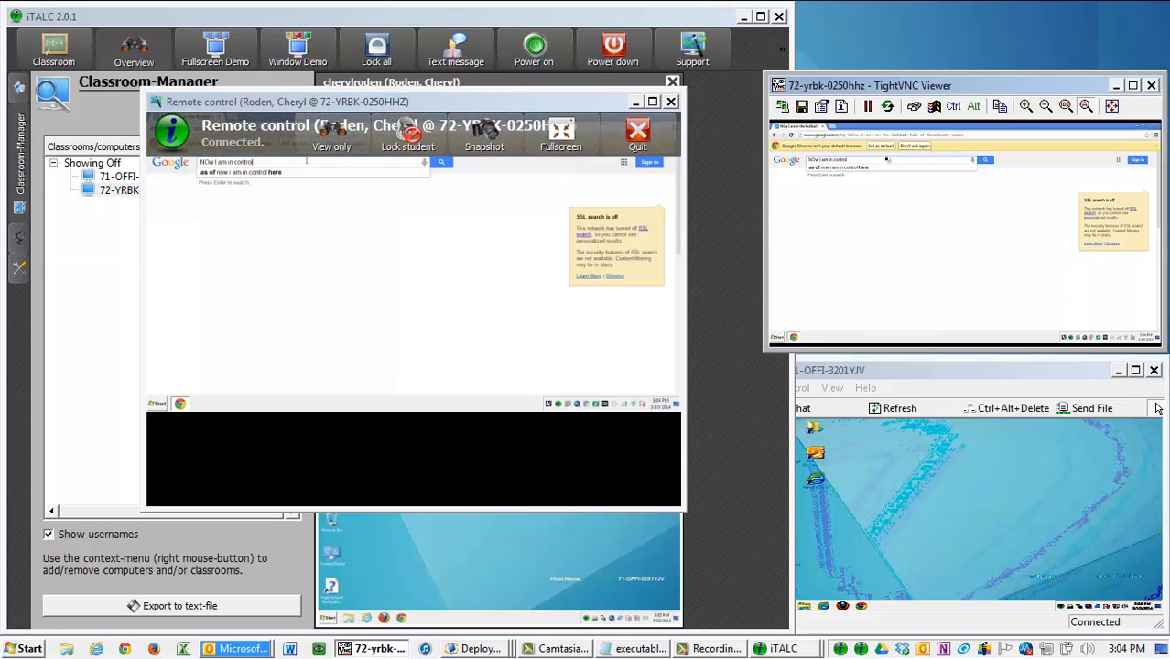
- Return the remote session to view only and quit it, and close Chrome on that computer through the TightVNC Viewer
click(332, 136)
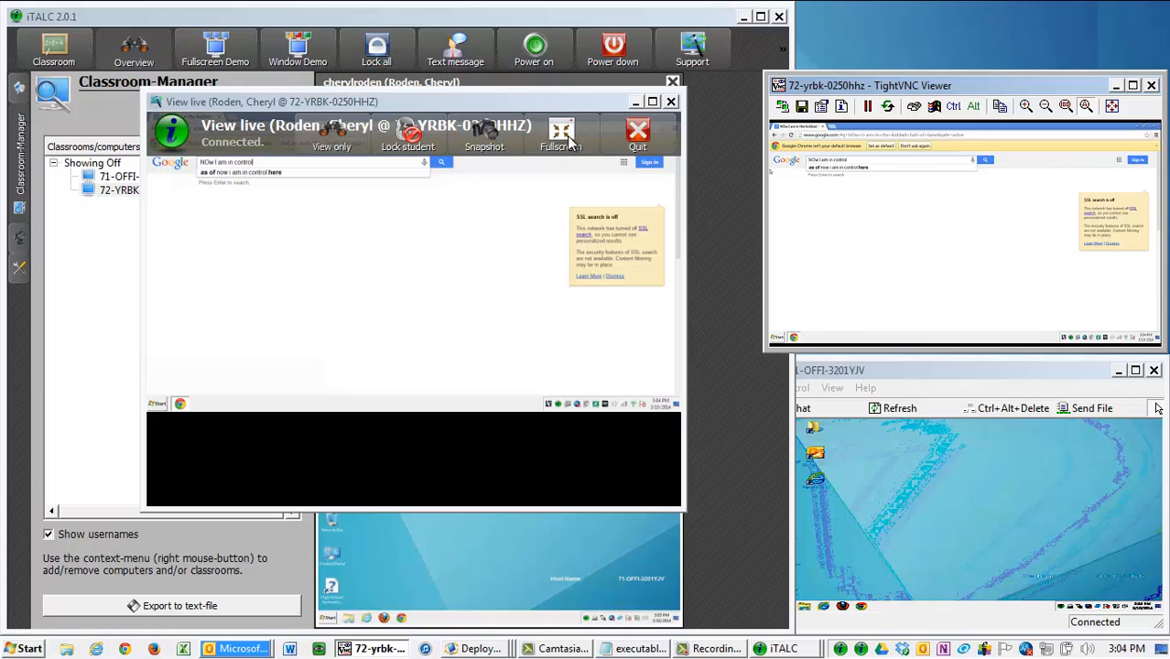
click(632, 142)
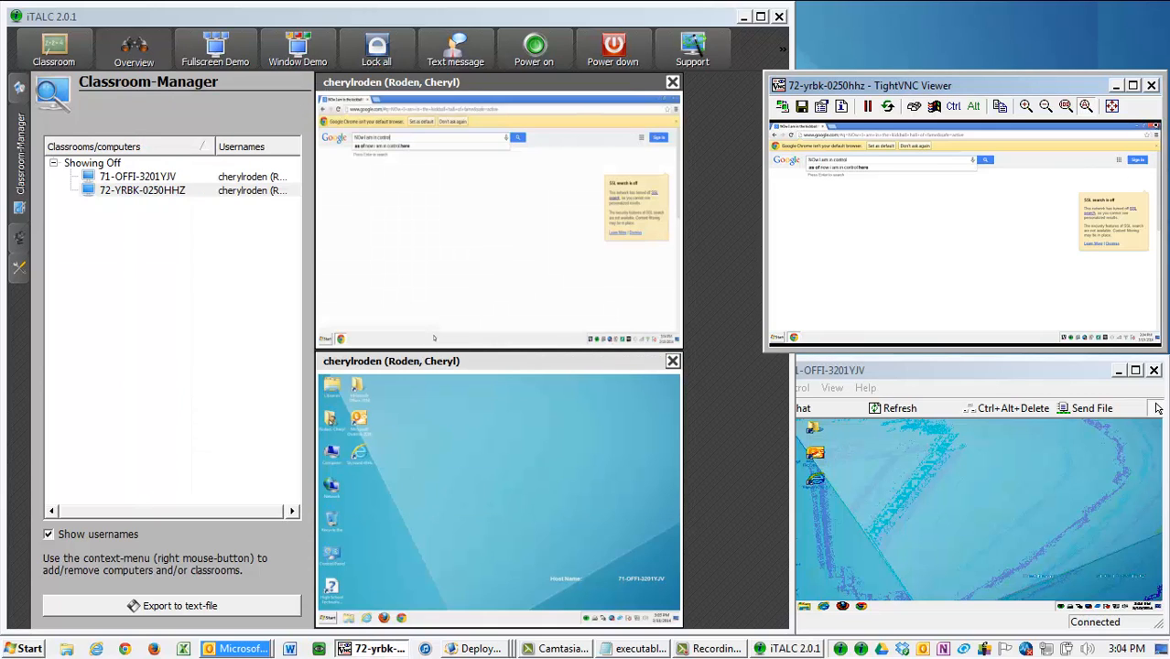
click(1155, 131)
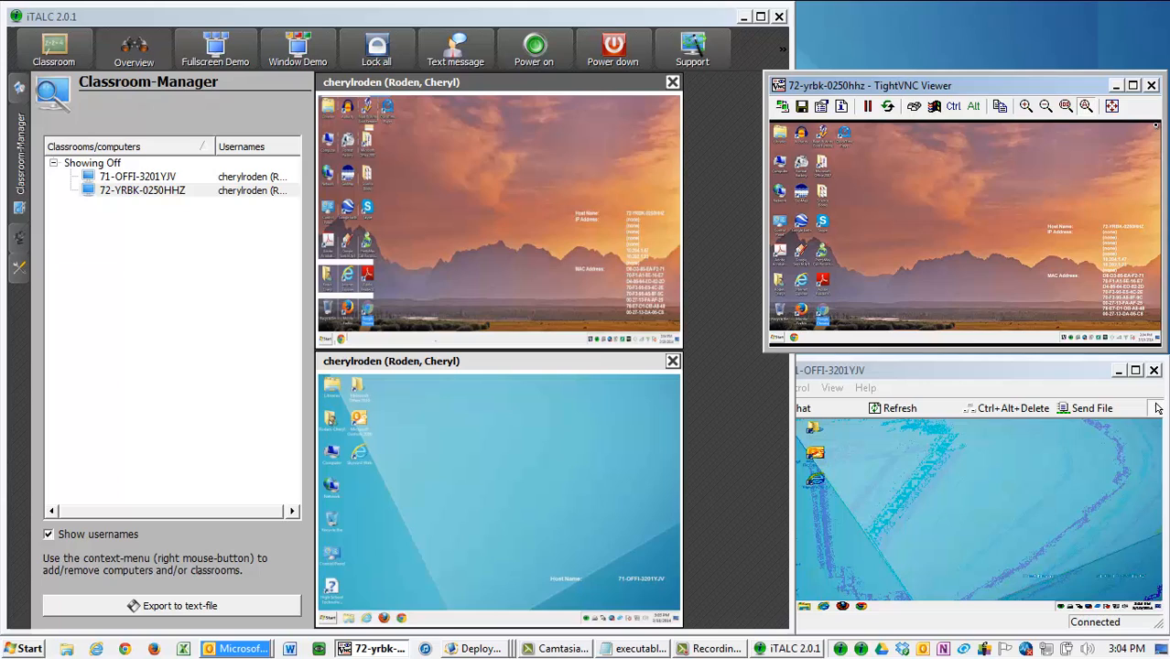
click(704, 236)
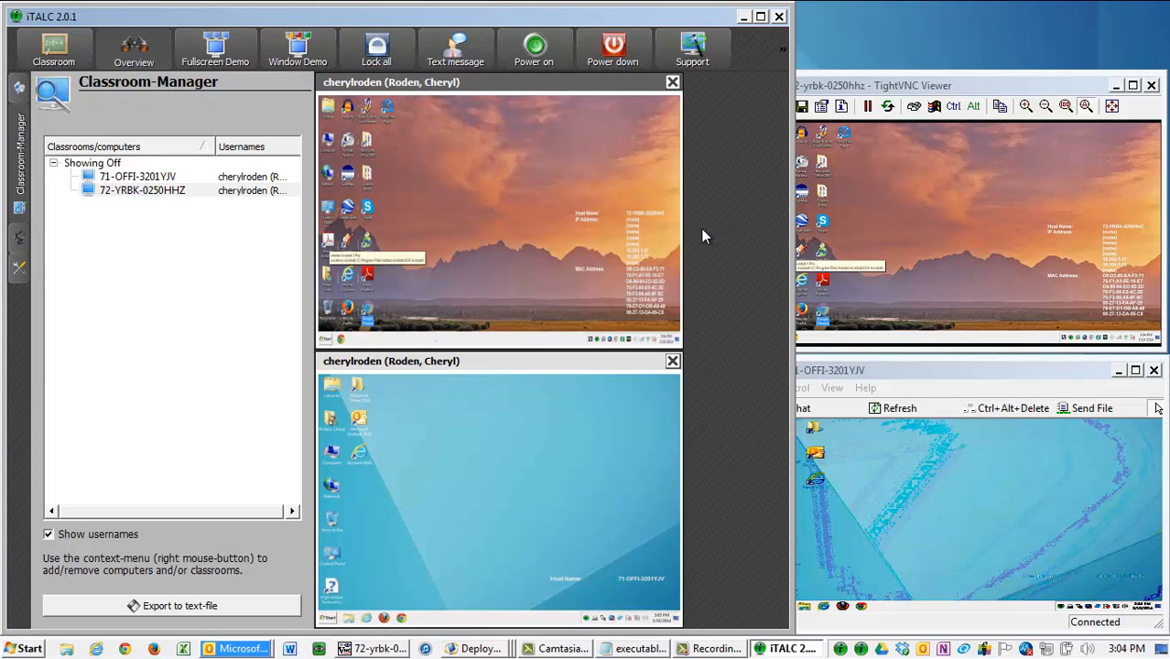
- For both client computers, enter the command "c:\\Program Files\Google\Chrome\Application\chrome.exe" slackwise.net/files/music/Tailspin_Haha_SpinIt.mp3 in Execute commands
click(463, 444)
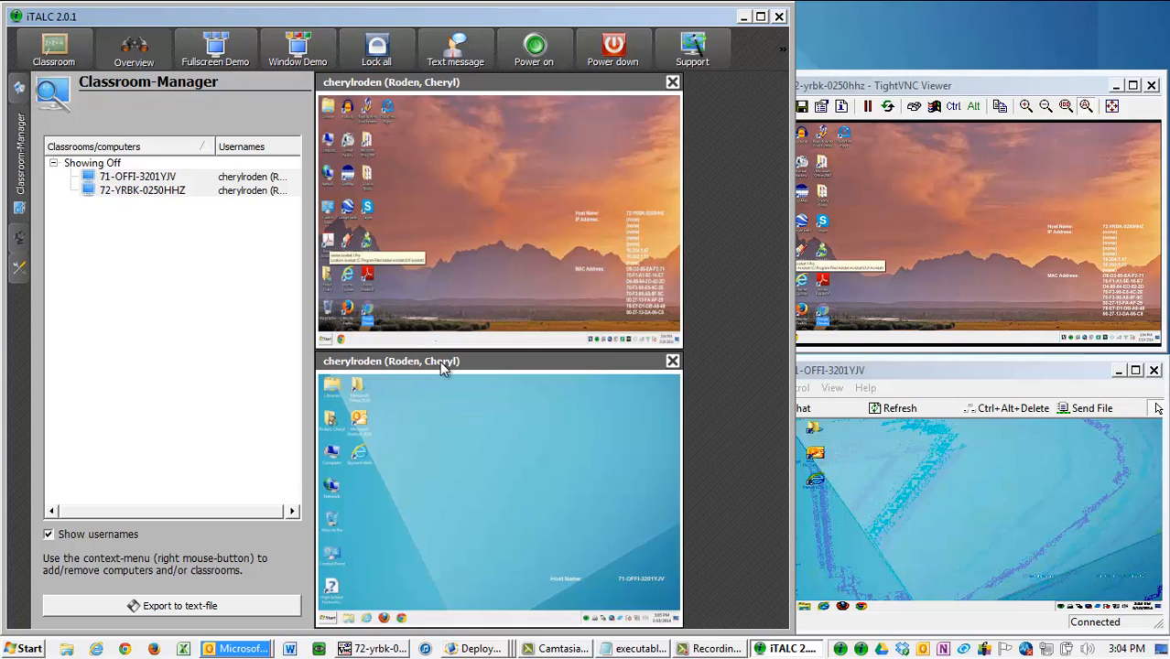
right_click(441, 224)
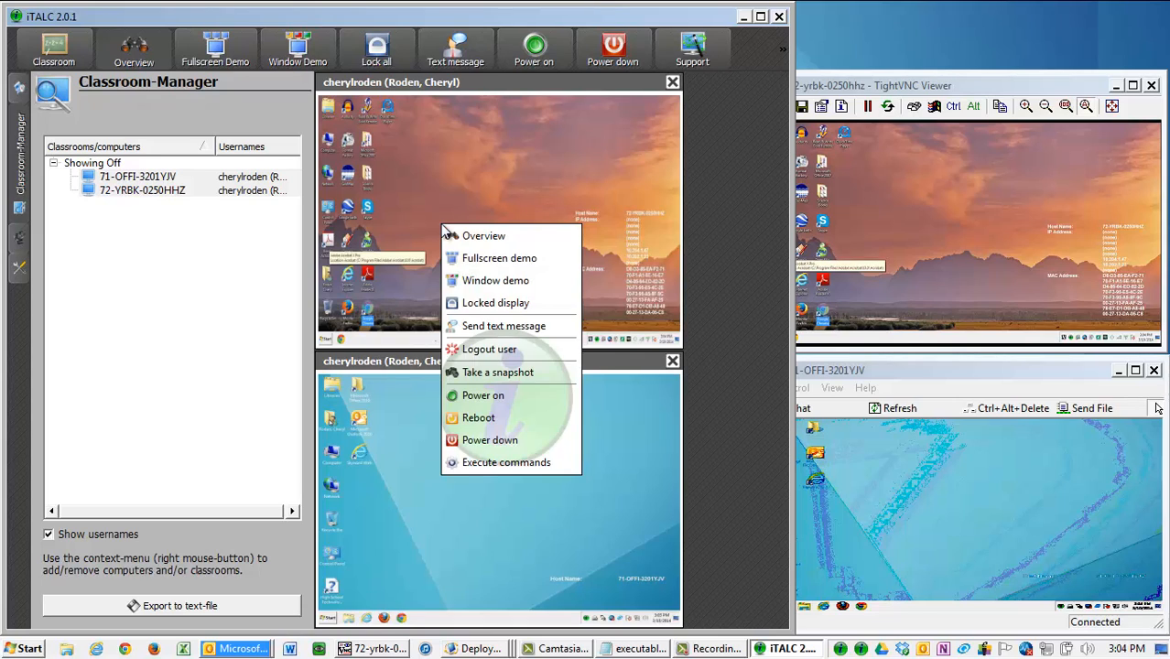
click(486, 463)
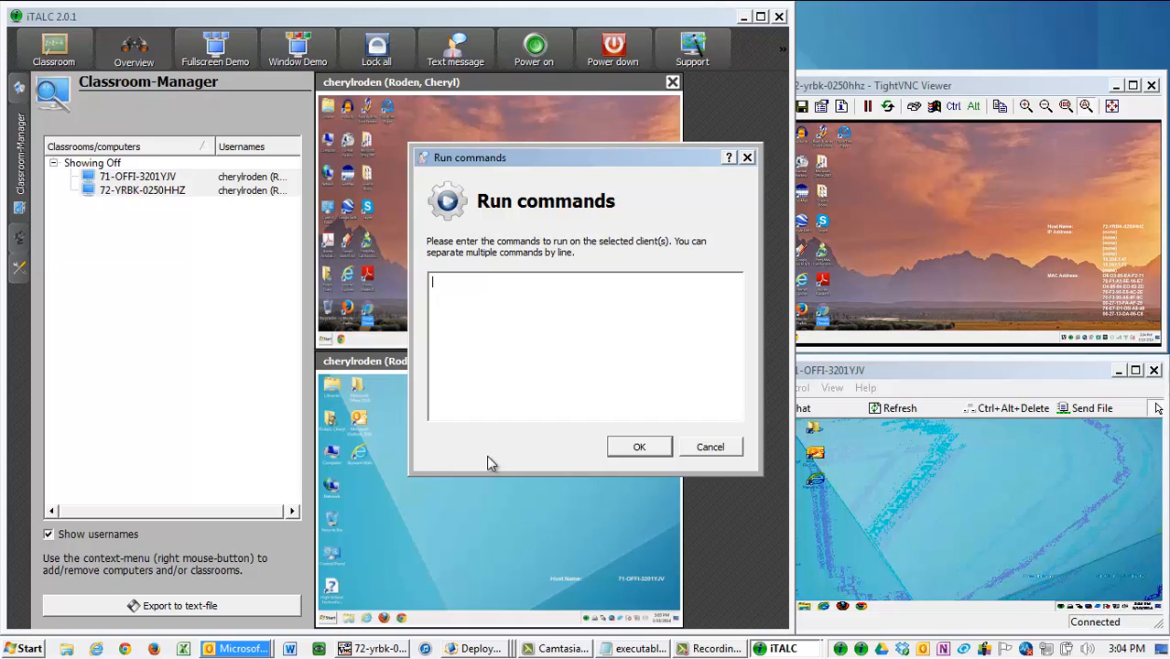
click(641, 649)
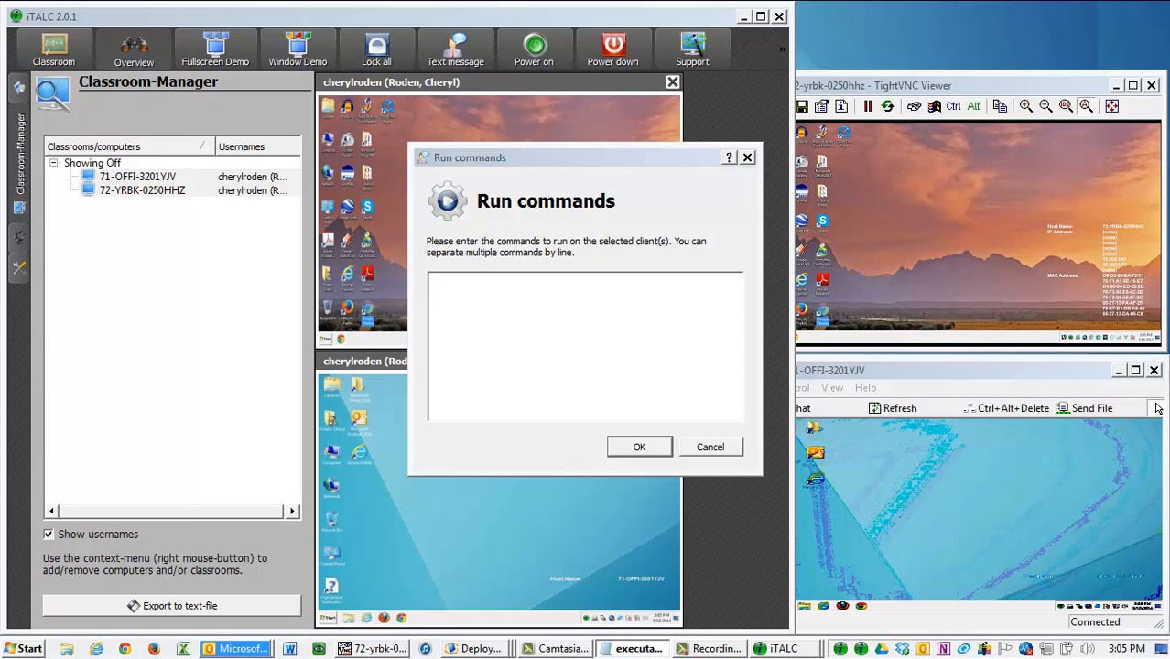
click(535, 367)
text("c:\\Program Files\Google\Chrome\Application\chrome.exe" slackwise.net/files/music/Tailspin_Haha_SpinIt.mp3)
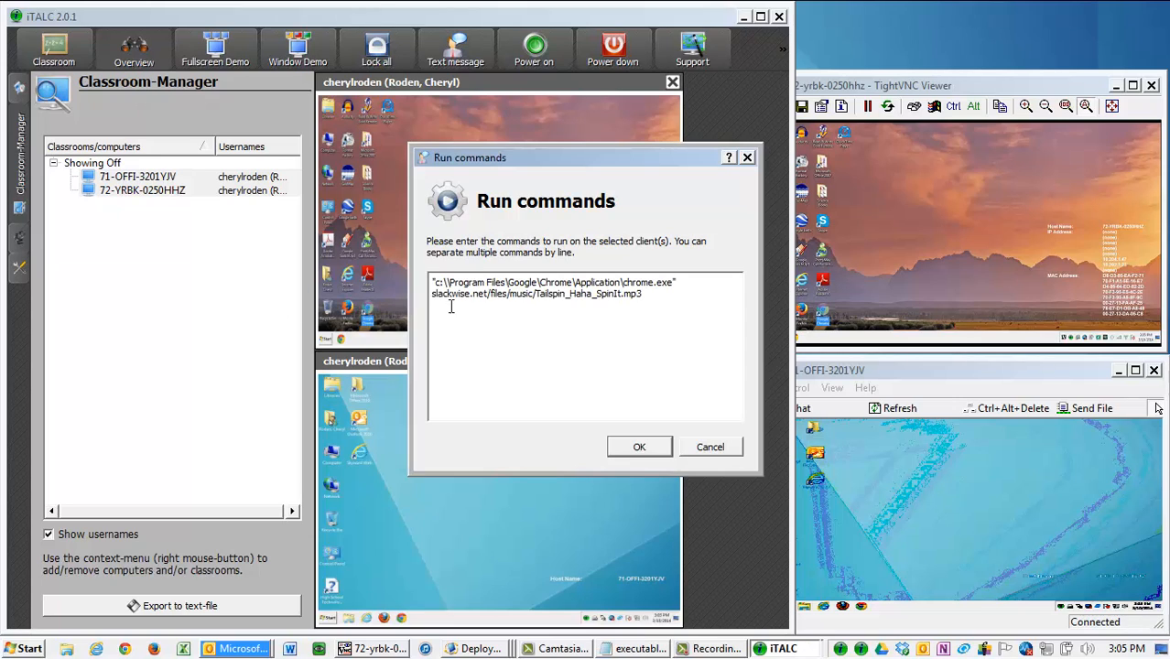
- Add a second copy of the Chrome music command below the first one, separated by a blank line
drag(432, 282, 689, 279)
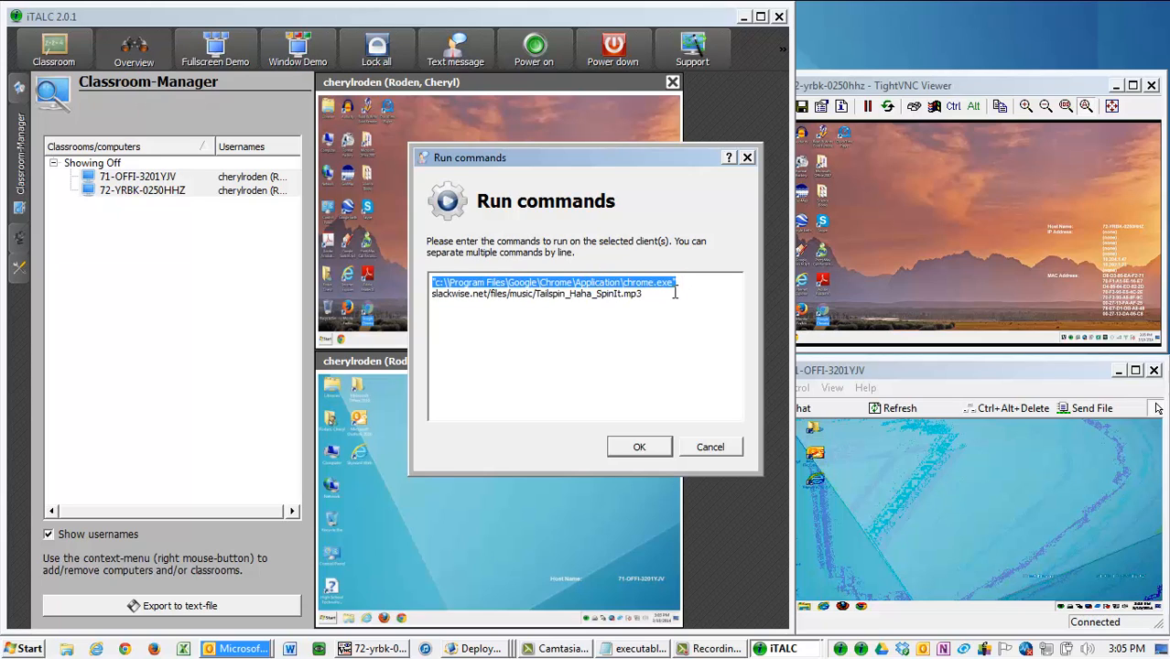
click(682, 290)
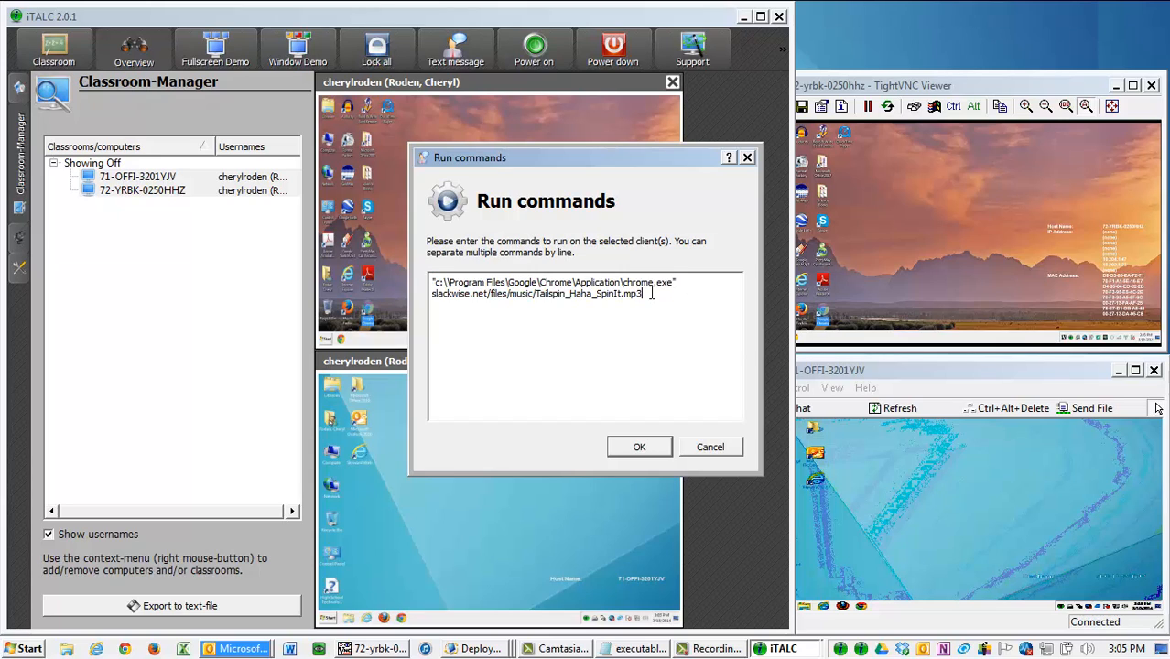
drag(651, 293, 443, 279)
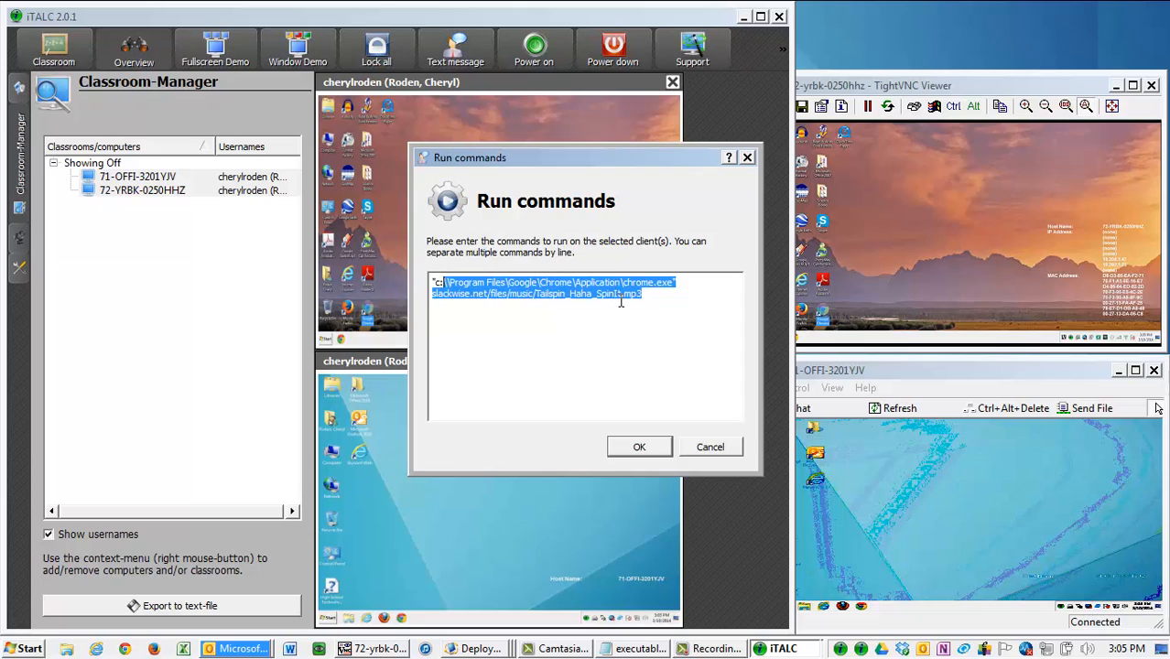
key(ctrl+a)
click(653, 318)
key(Return)
key(Return)
text("c:\\Program Files\Google\Chrome\Application\chrome.exe" slackwise.net/files/music/Tailspin_Haha_SpinIt.mp3)
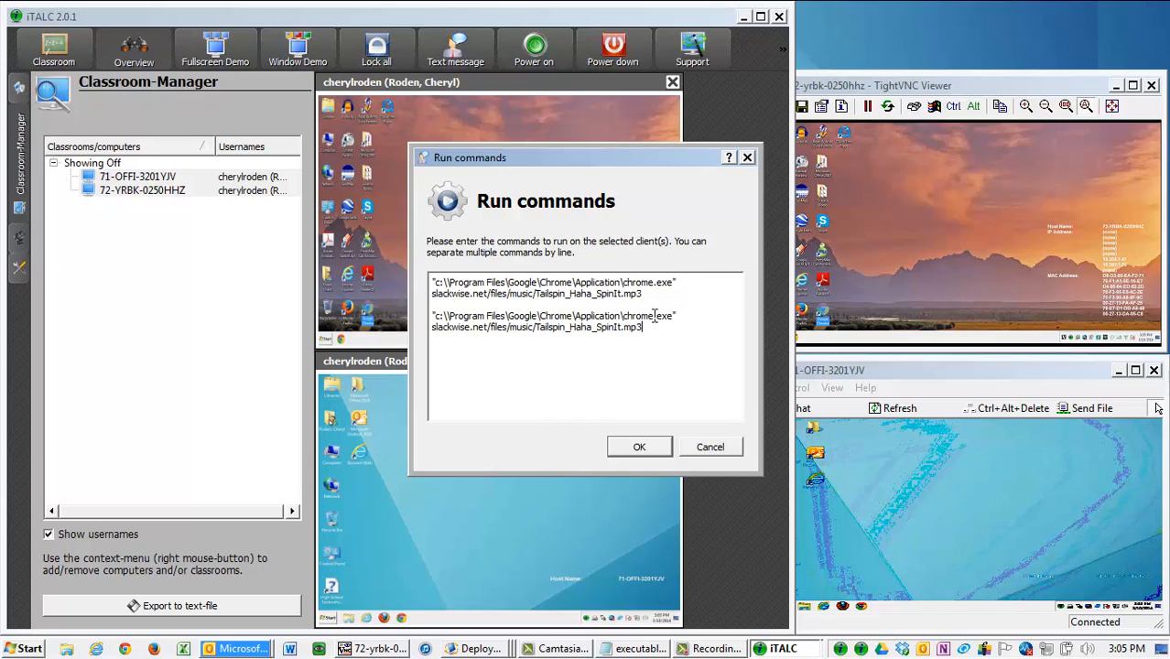
- Change the second command's path to "Program Files (x86)" and run both commands on the client computers
click(506, 316)
text((x)
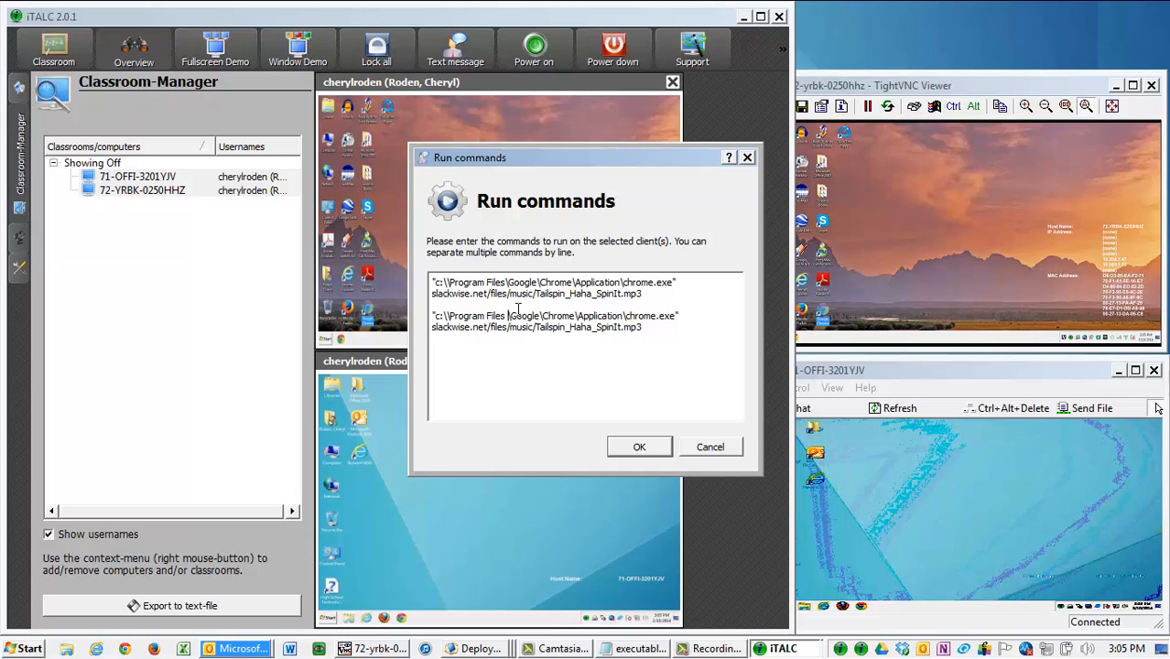
text(8)
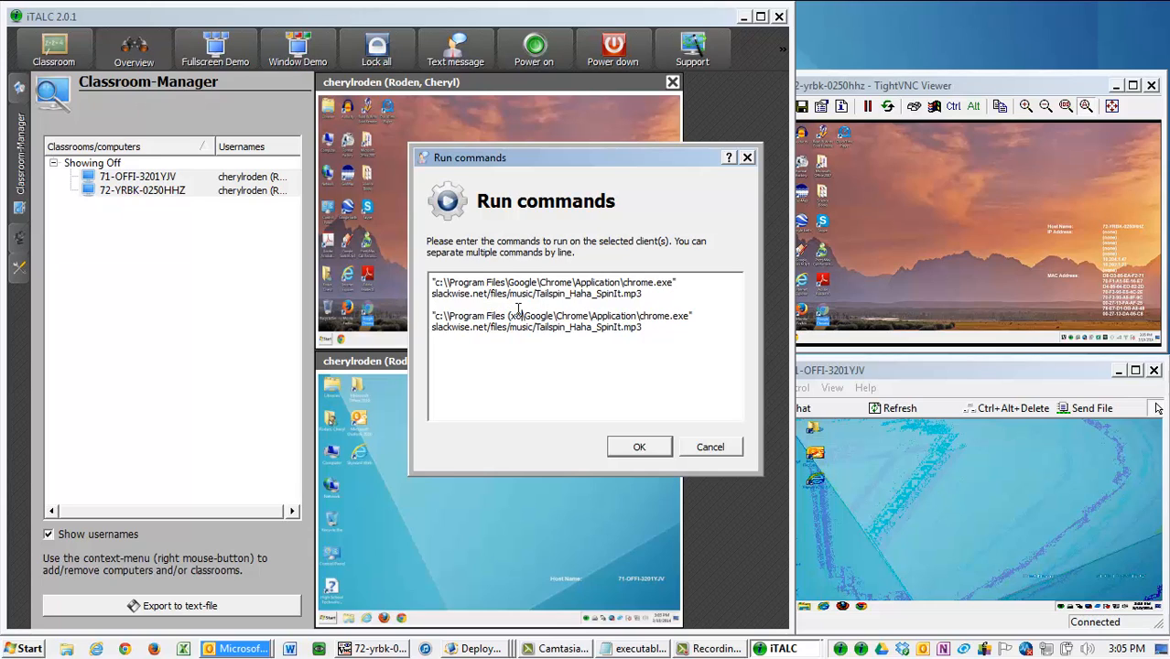
text(6)
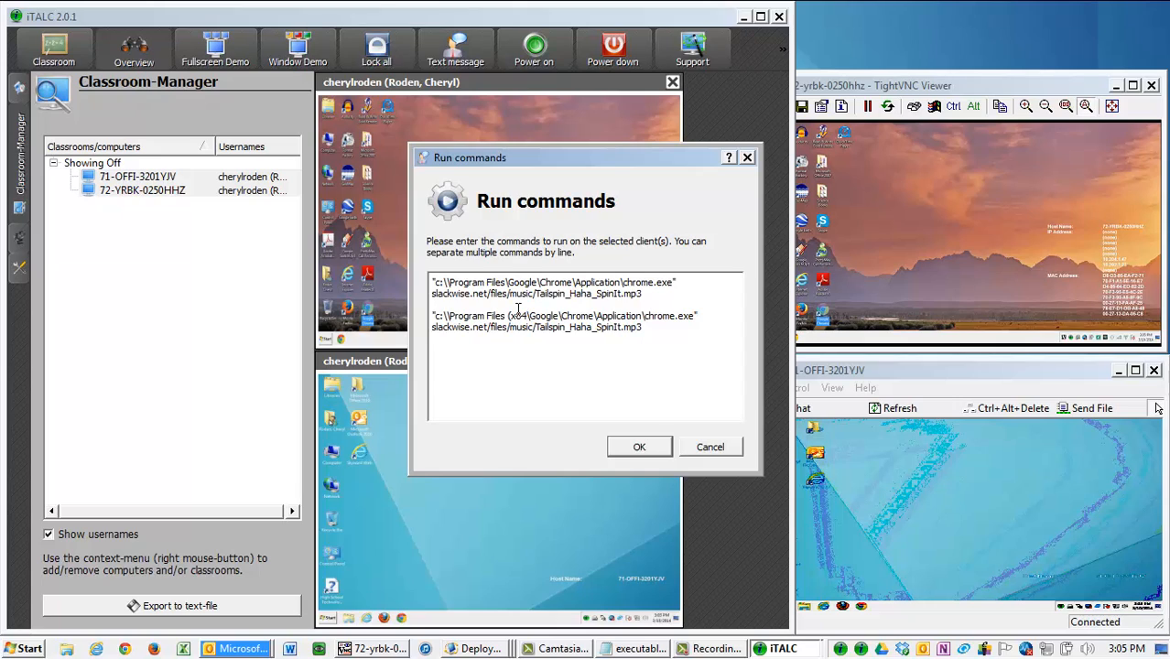
key(BackSpace)
text(6))
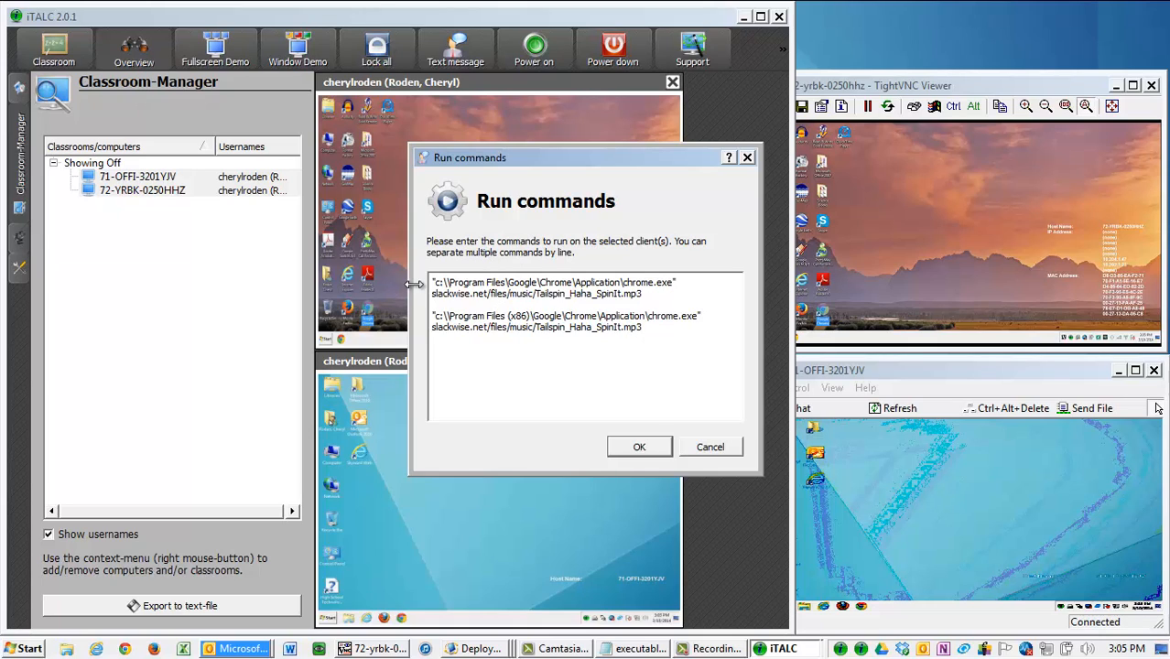
drag(508, 316, 530, 315)
click(528, 315)
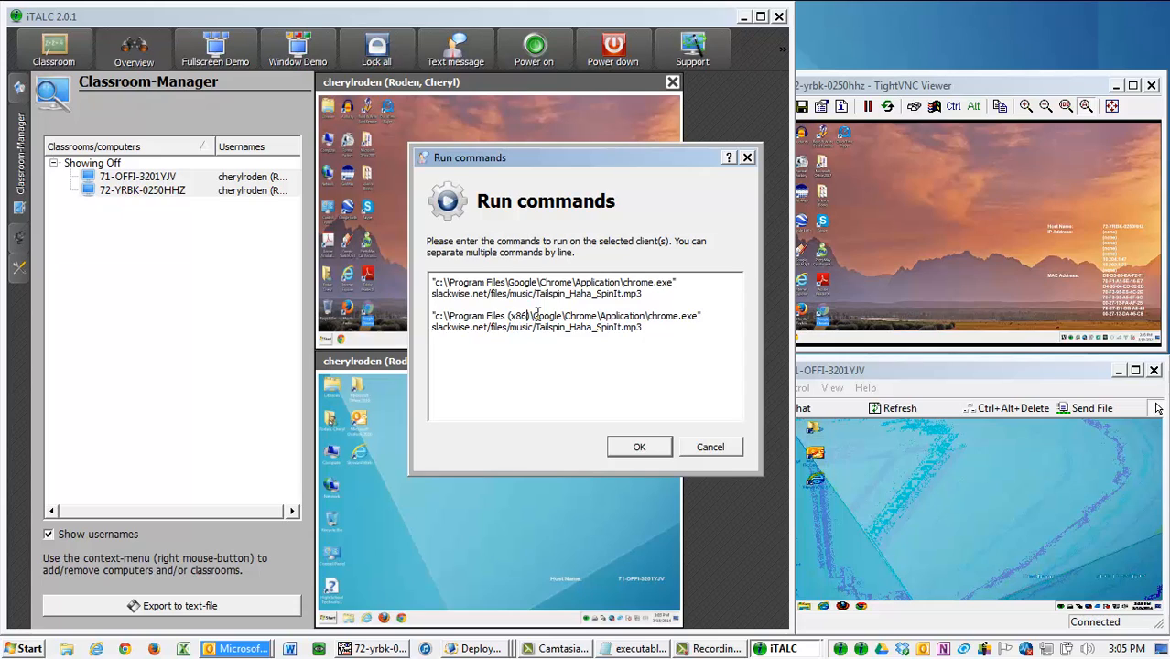
click(654, 453)
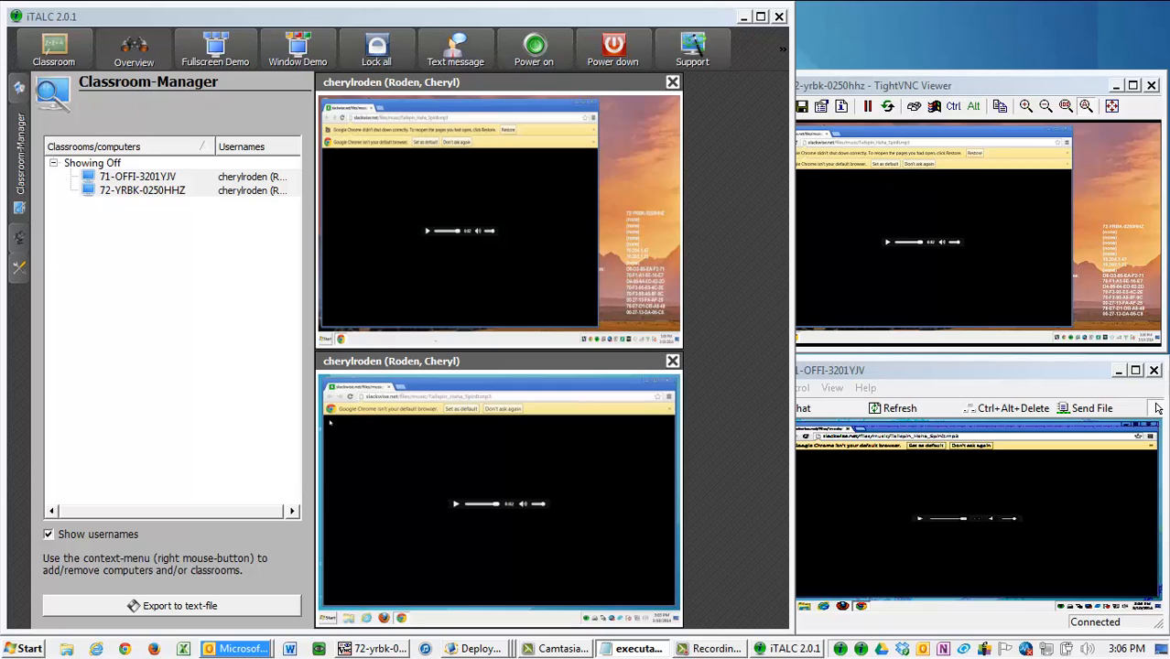
right_click(443, 263)
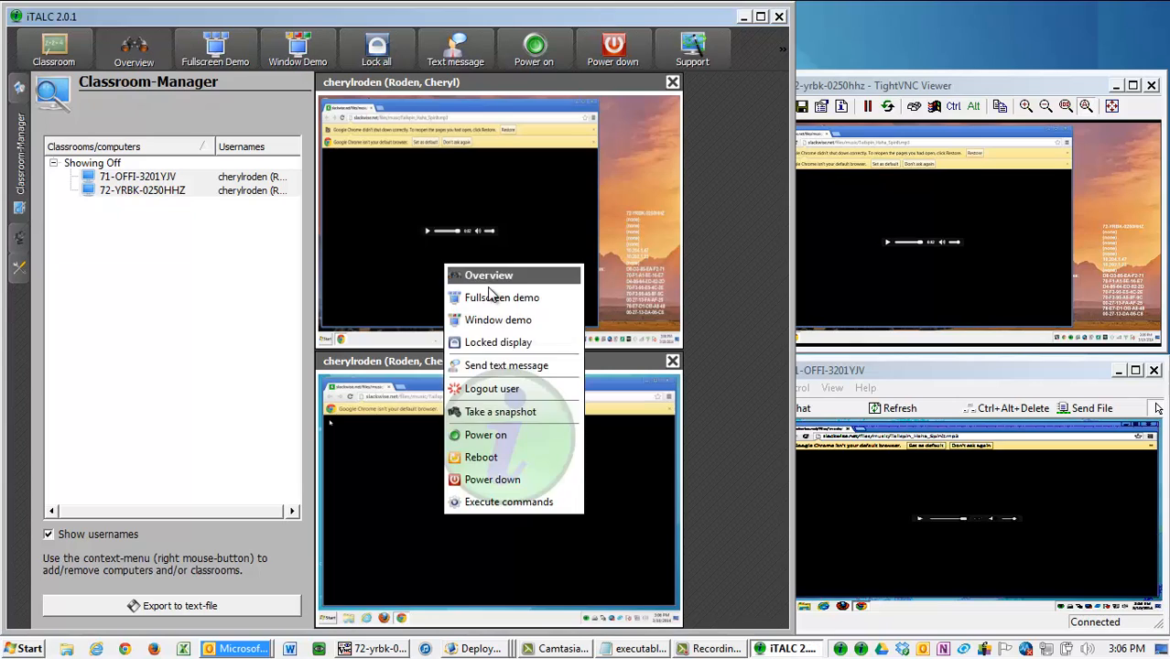
click(473, 502)
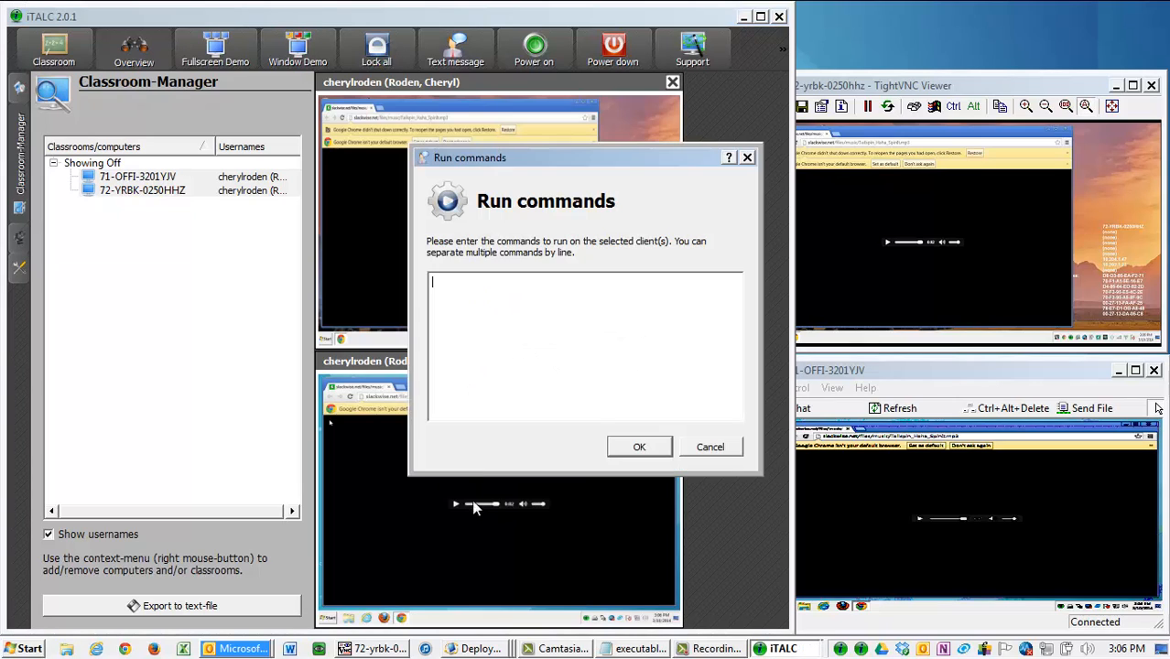
text("c:\\Program Files\Google\Chrome\Application\chrome.exe" http://www.youtube.com/watch?v=4ReyS9i9BJg)
key(Return)
key(Return)
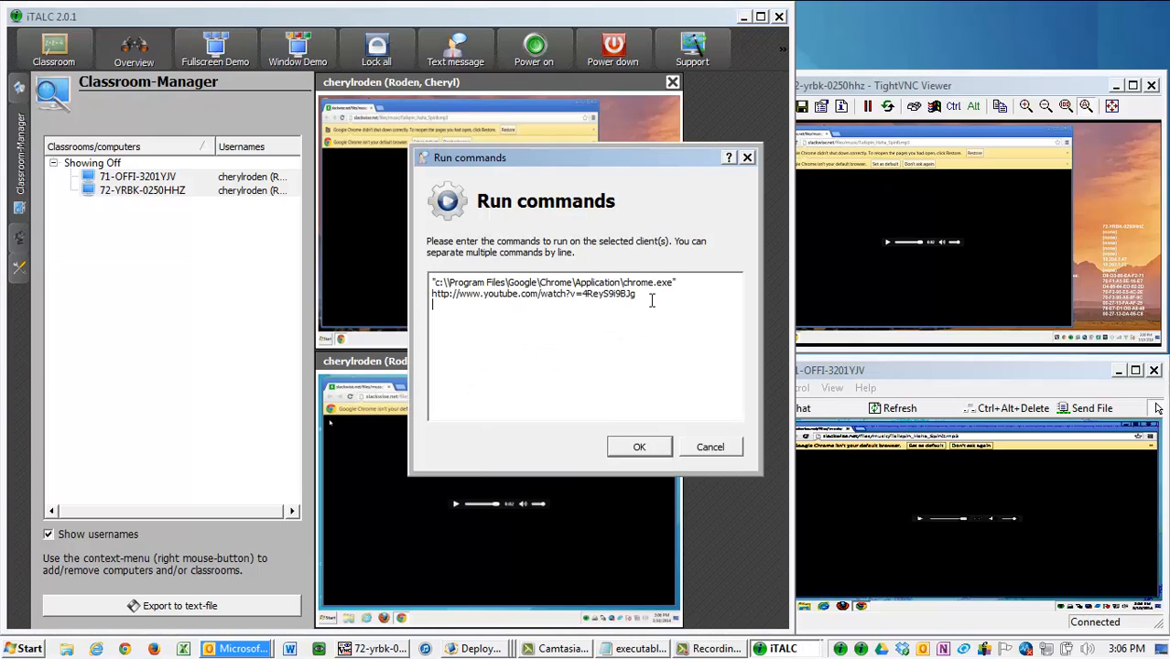
text("c:\\Program Files\Google\Chrome\Application\chrome.exe" http://www.youtube.com/watch?v=4ReyS9i9BJg)
- Change the Chrome path in the second YouTube command to "Program Files (x86)"
click(506, 316)
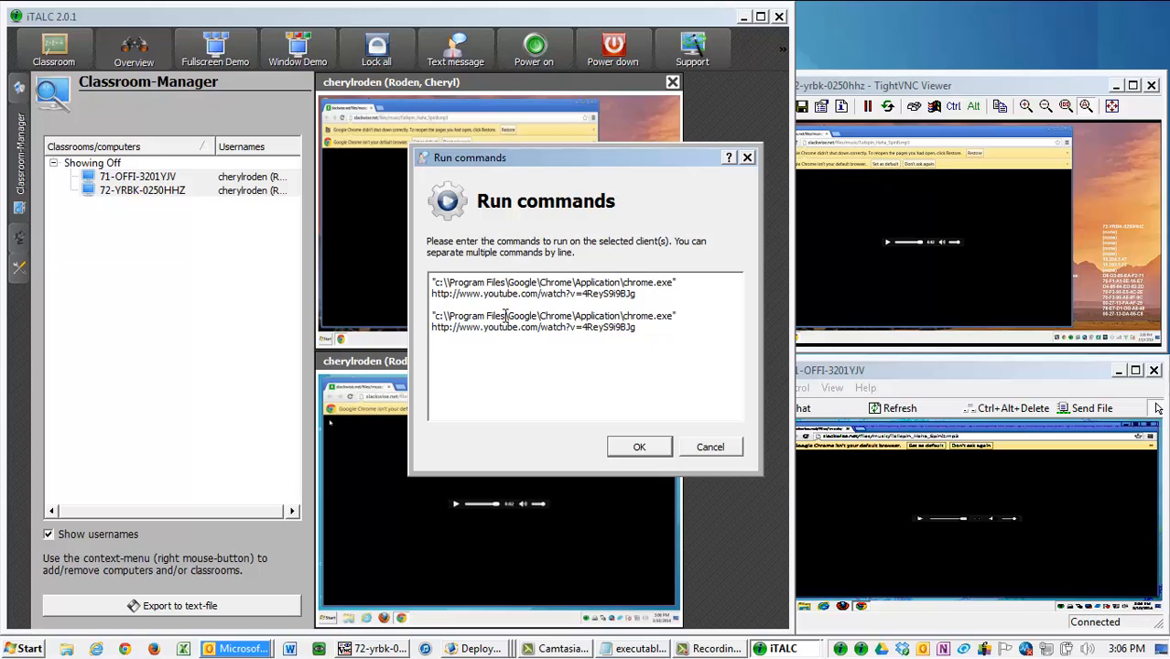
text((x)
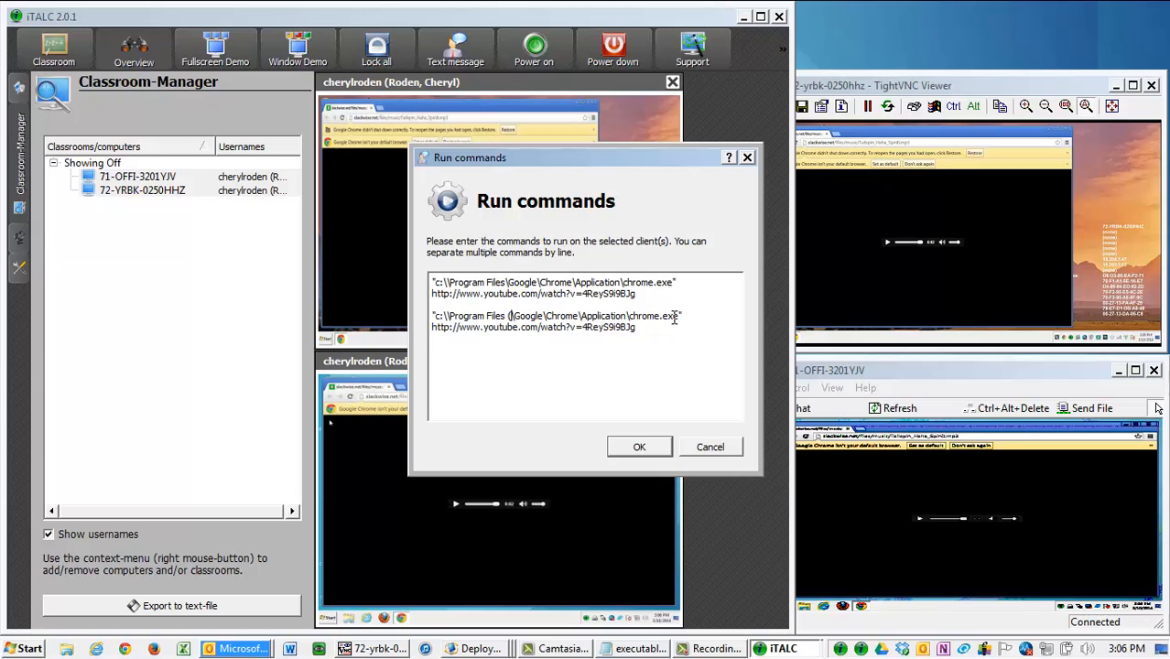
text(86)\)
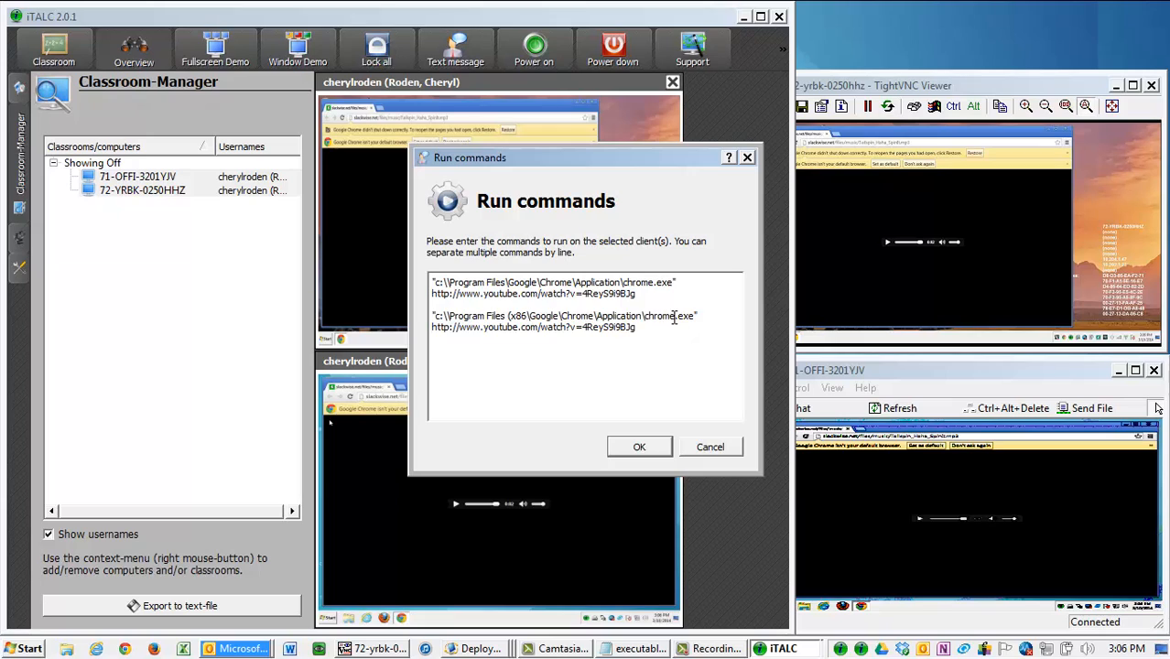
- Run both YouTube commands on the client computers and close the Chrome window on each client
click(615, 447)
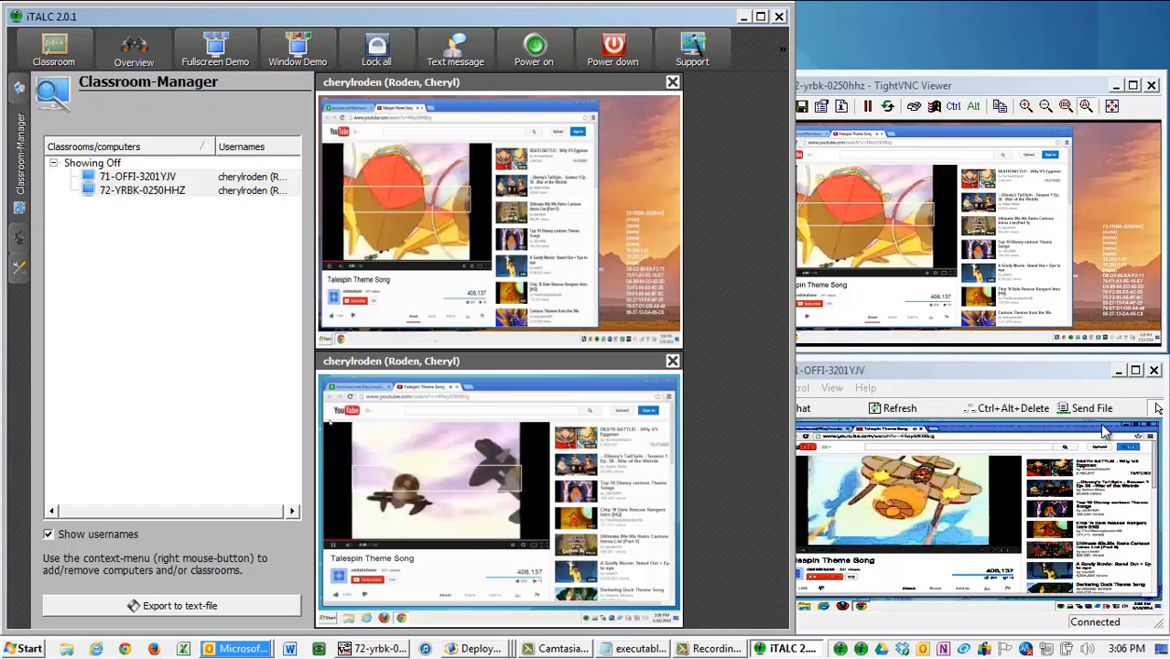
click(1152, 427)
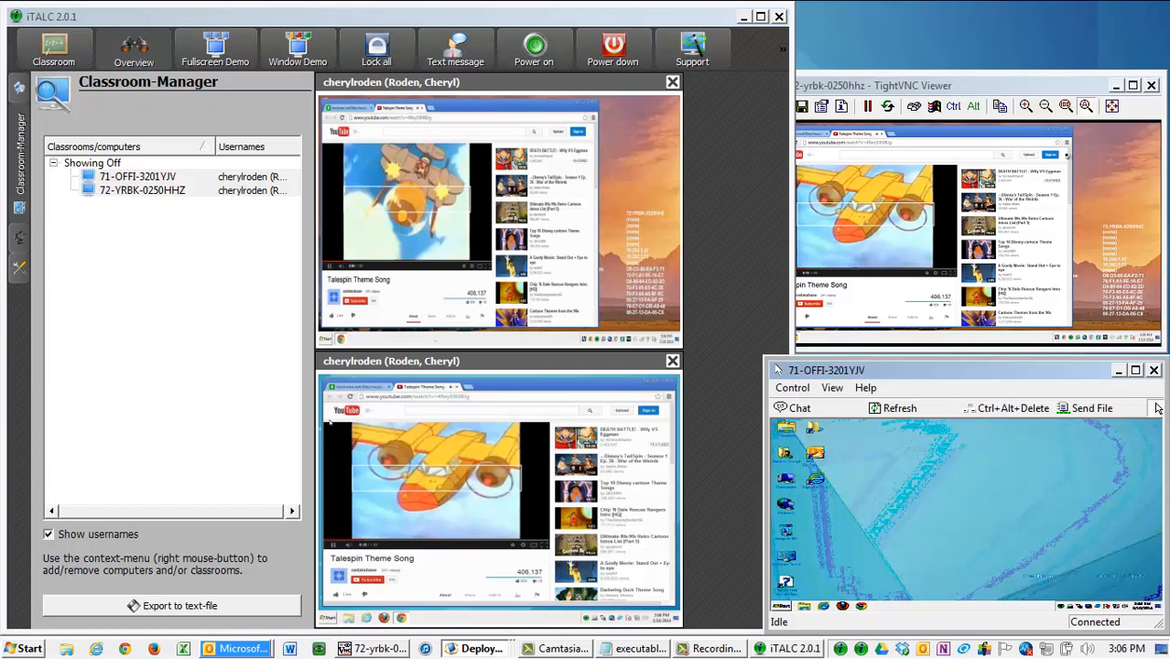
click(1068, 130)
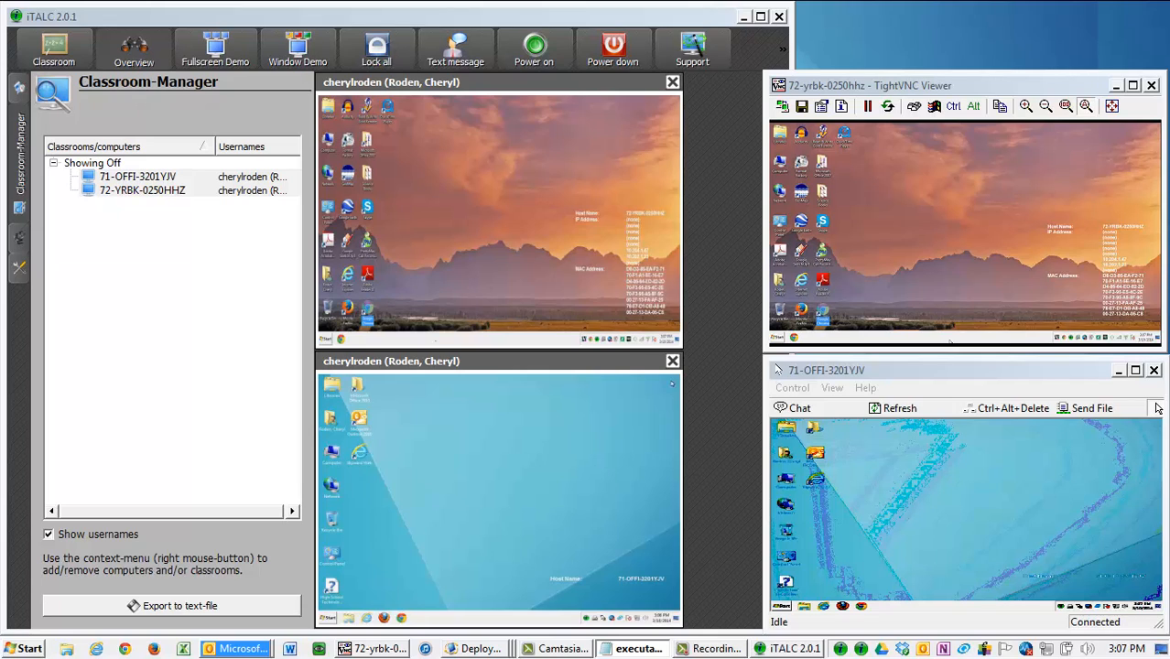
- In Execute commands for both clients, enter "c:\Program Files\Windows Media Player\wmplayer.exe" Q:\Roden\audio.mp3
right_click(490, 281)
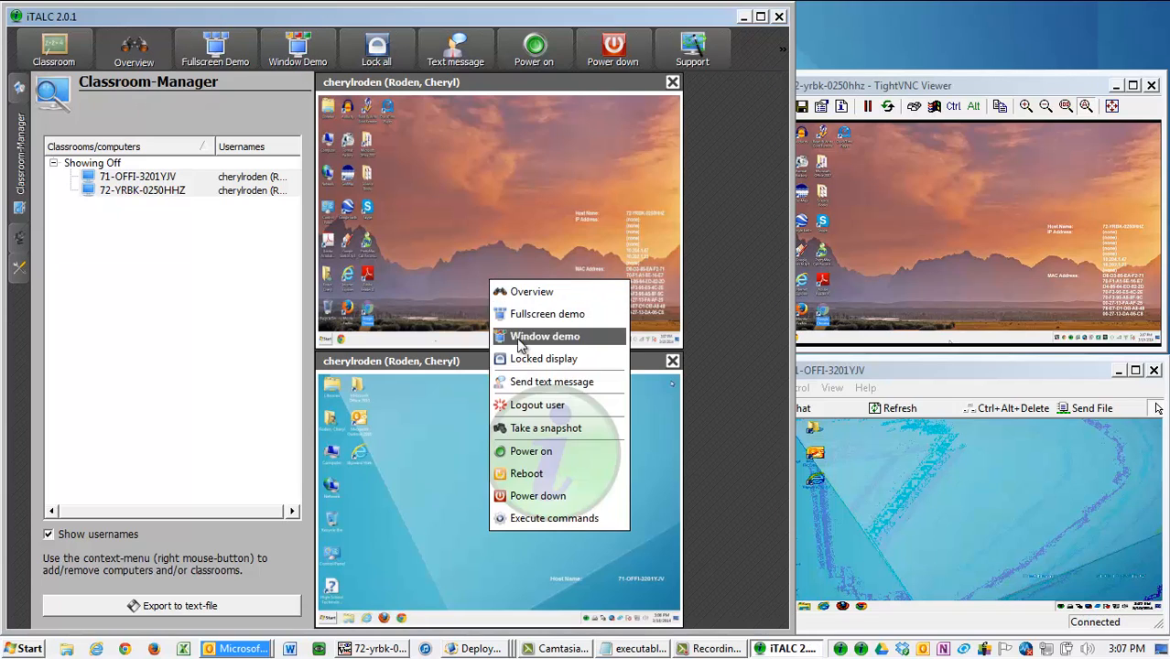
click(556, 518)
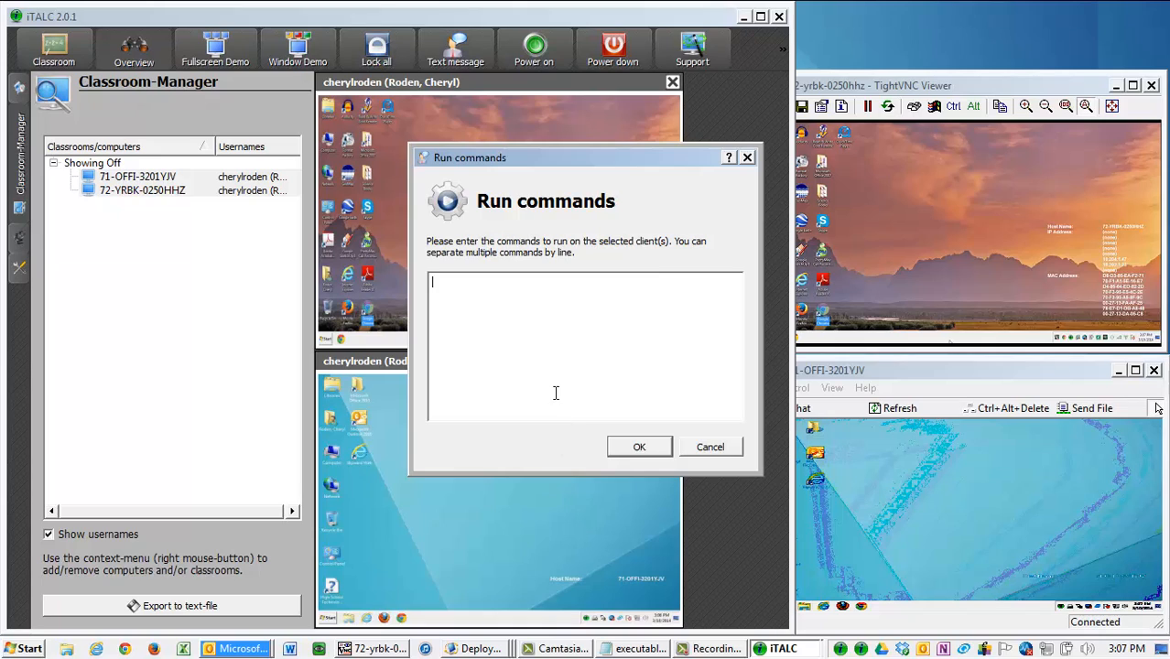
text("c:\Program Files\Windows Media Player\wmplayer.exe" Q:\Roden\audio.mp3)
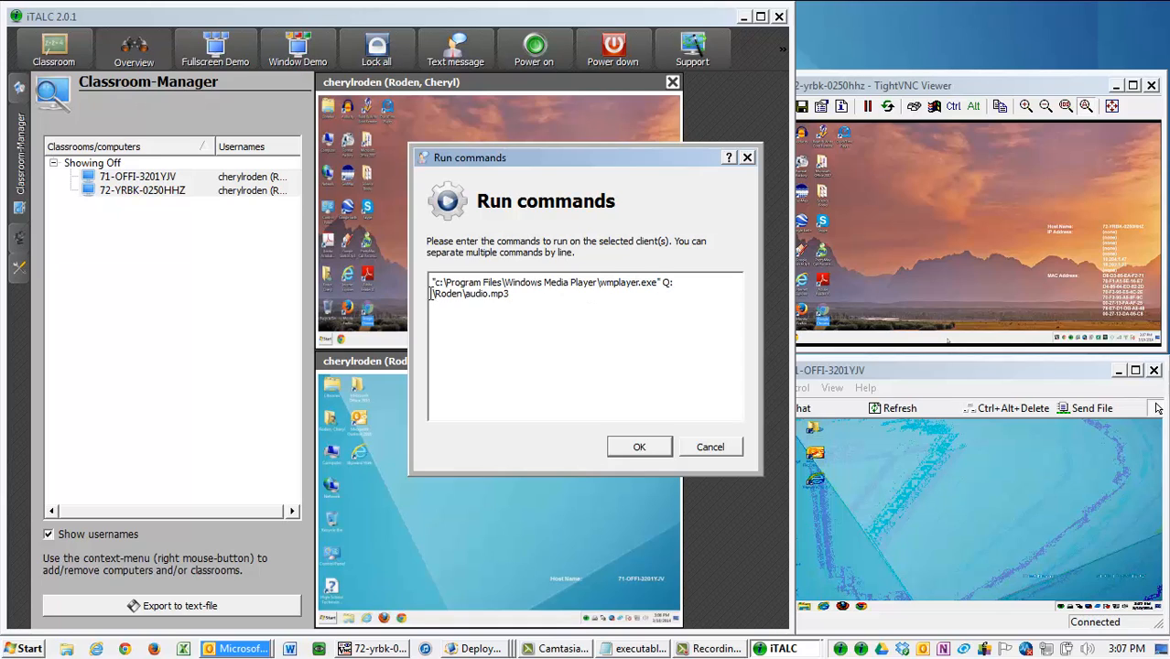
- Run the Windows Media Player command on both clients and close the player on each one
click(656, 446)
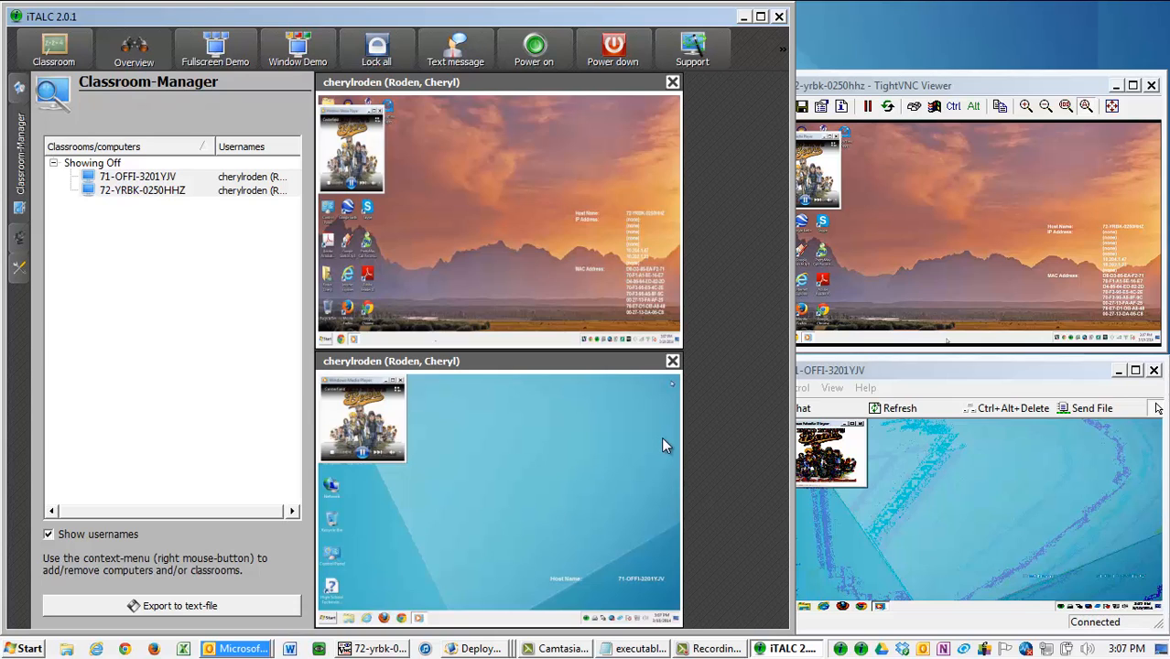
click(870, 431)
click(837, 136)
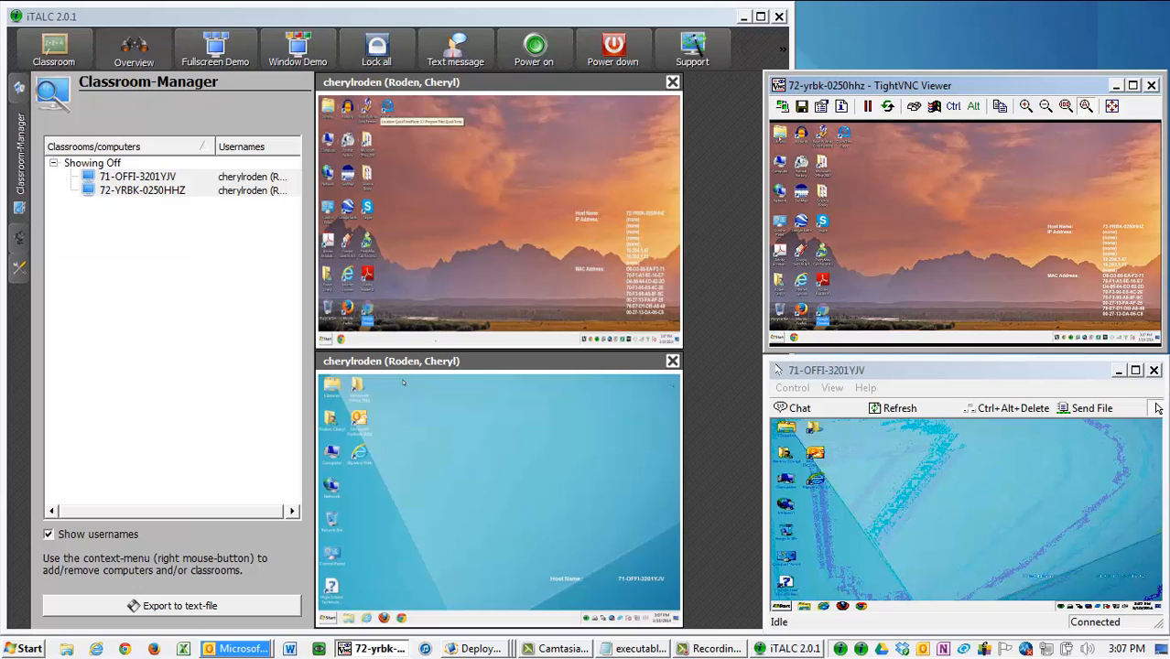
- Bring up executable lines.txt in Notepad to view the prepared commands and move its window off the classroom view
click(638, 649)
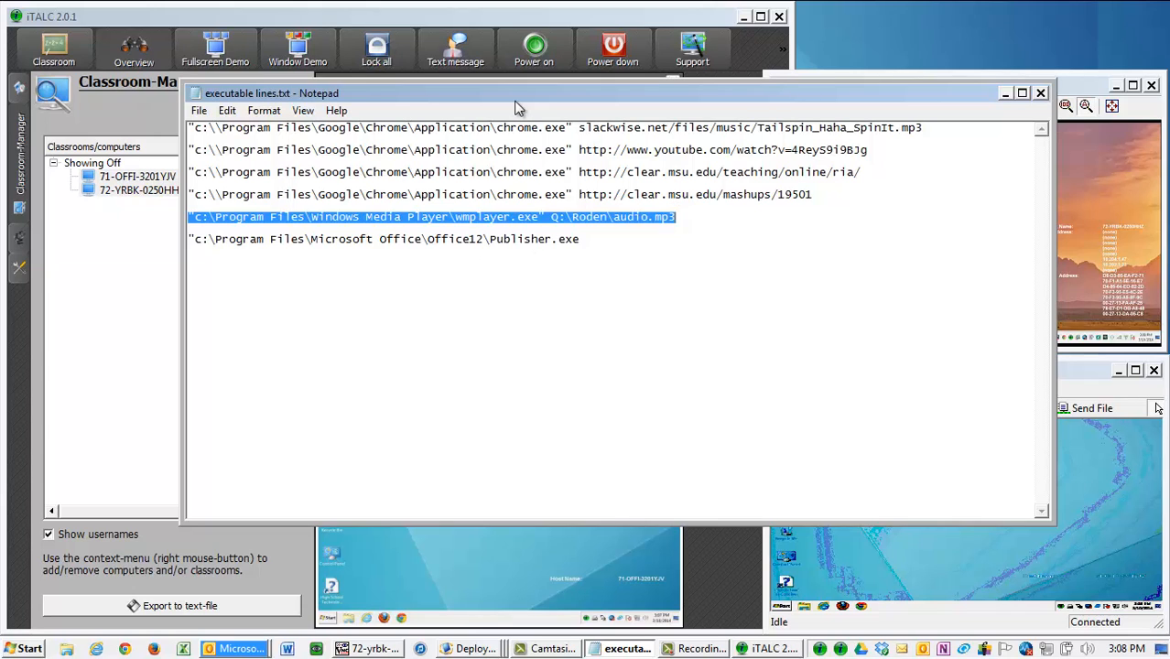
drag(515, 100, 0, 139)
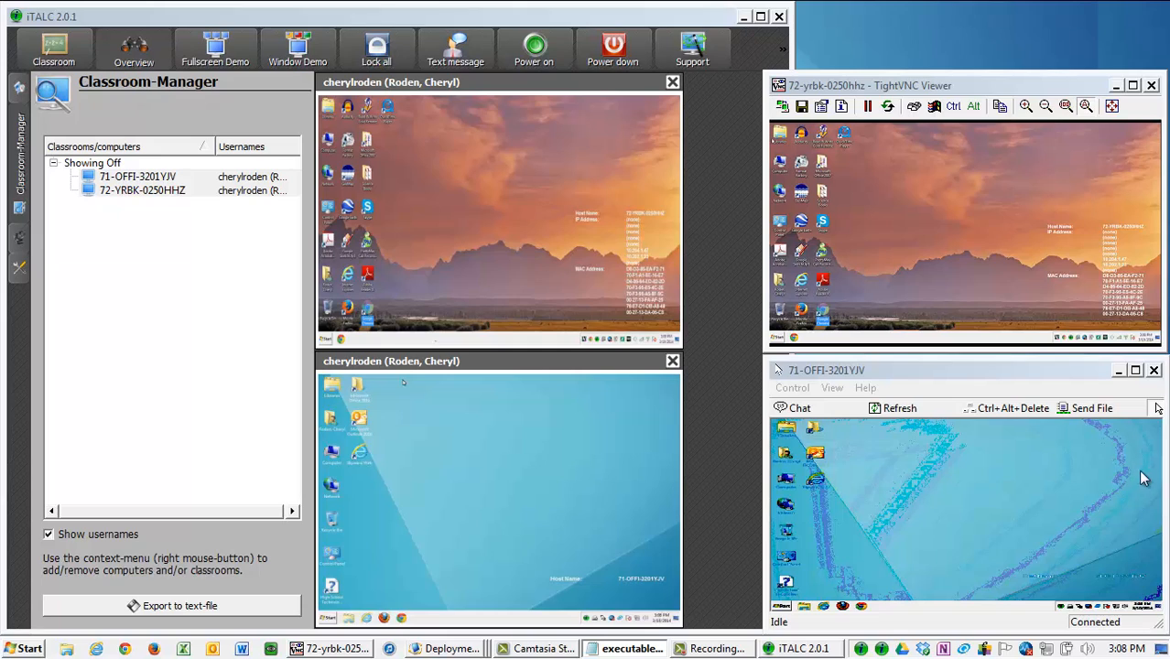
- Lock the desktops of all classroom computers and unlock them again
click(377, 47)
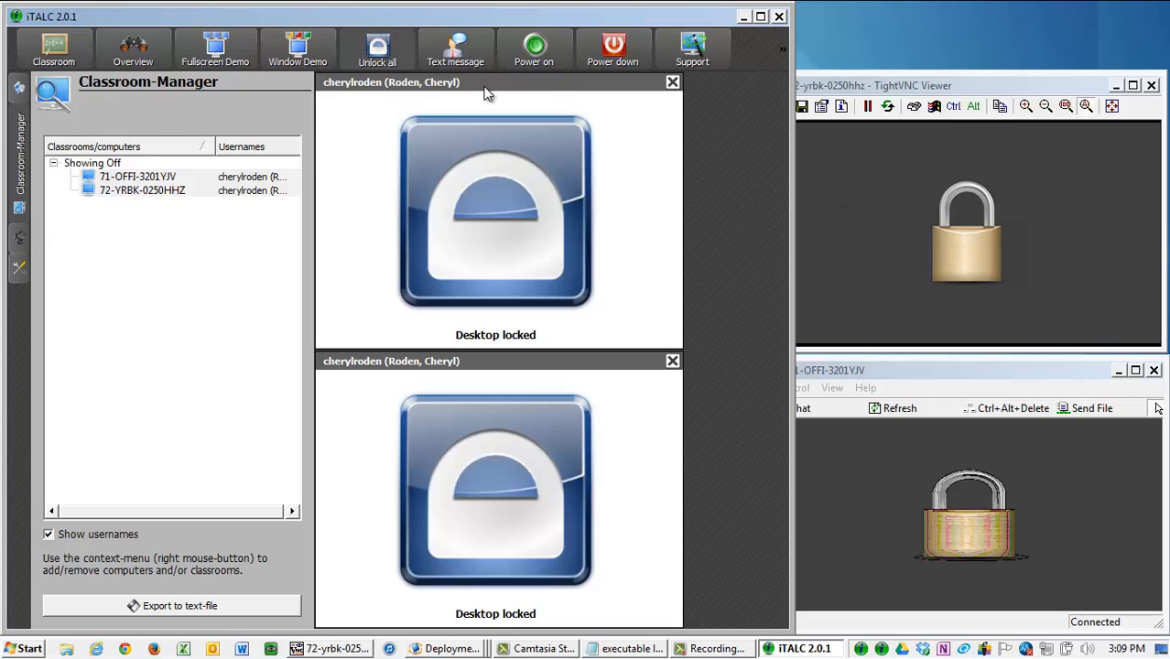
click(378, 58)
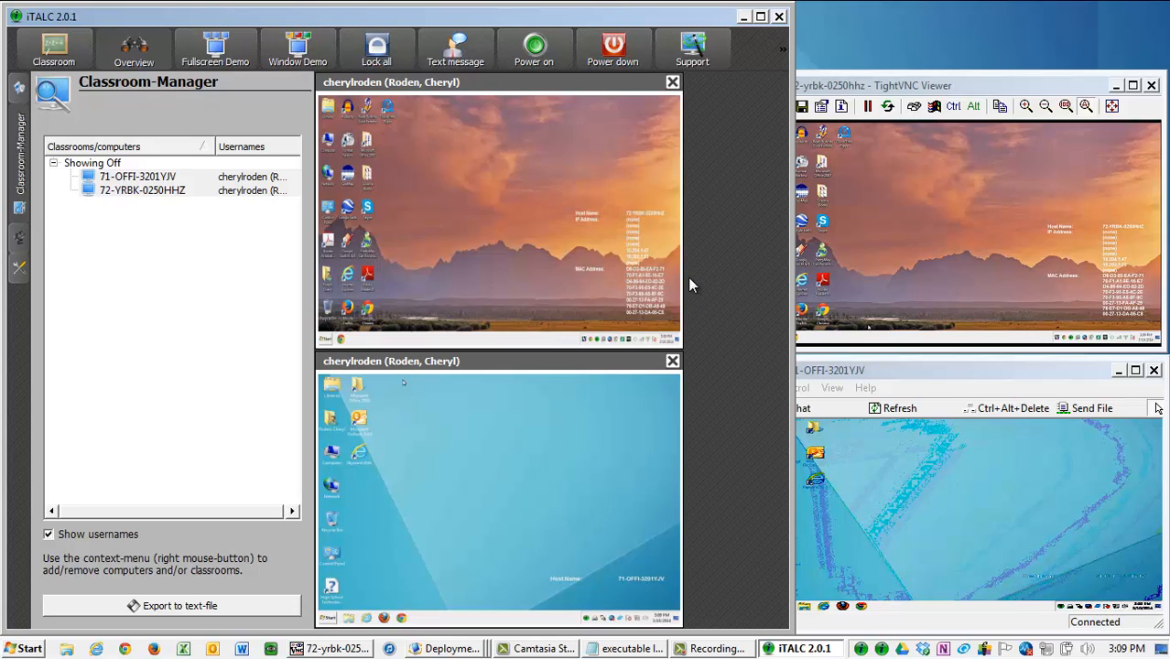
- Lock the display of only 72-YRBK-0250HHZ and release the lock
right_click(478, 216)
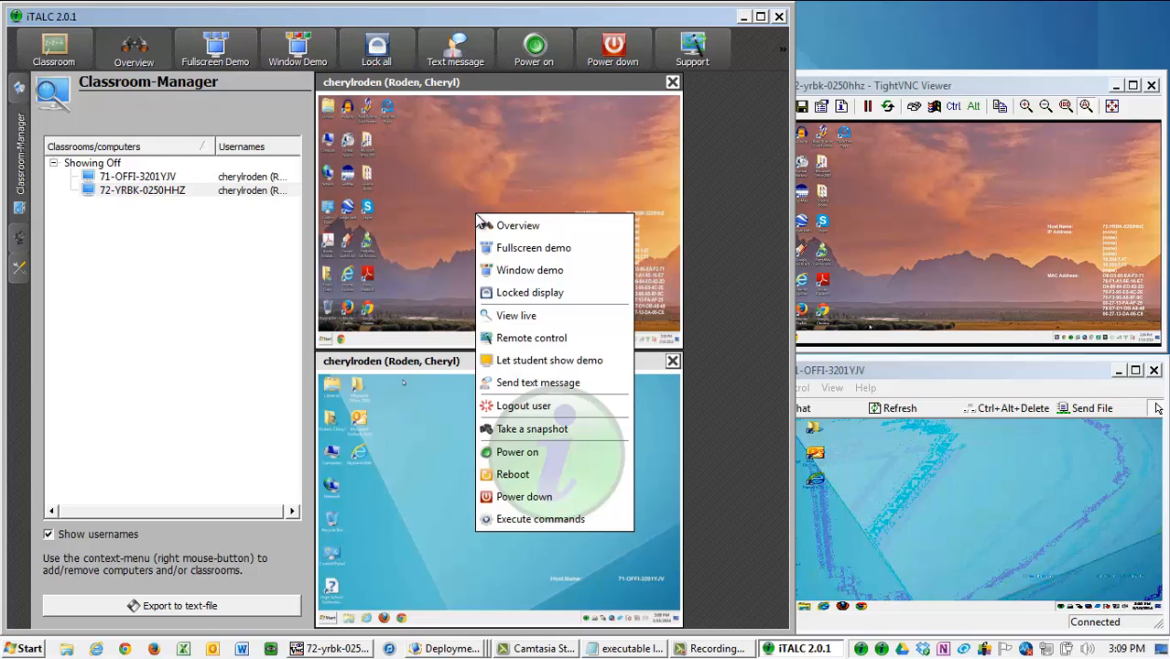
click(515, 293)
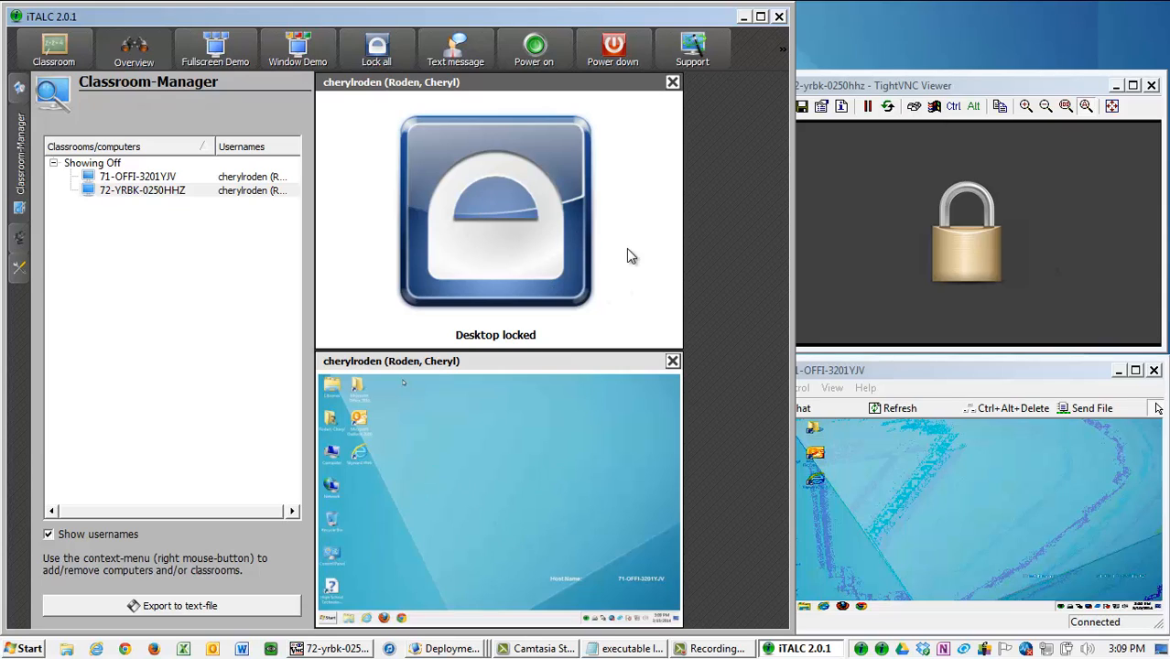
click(378, 50)
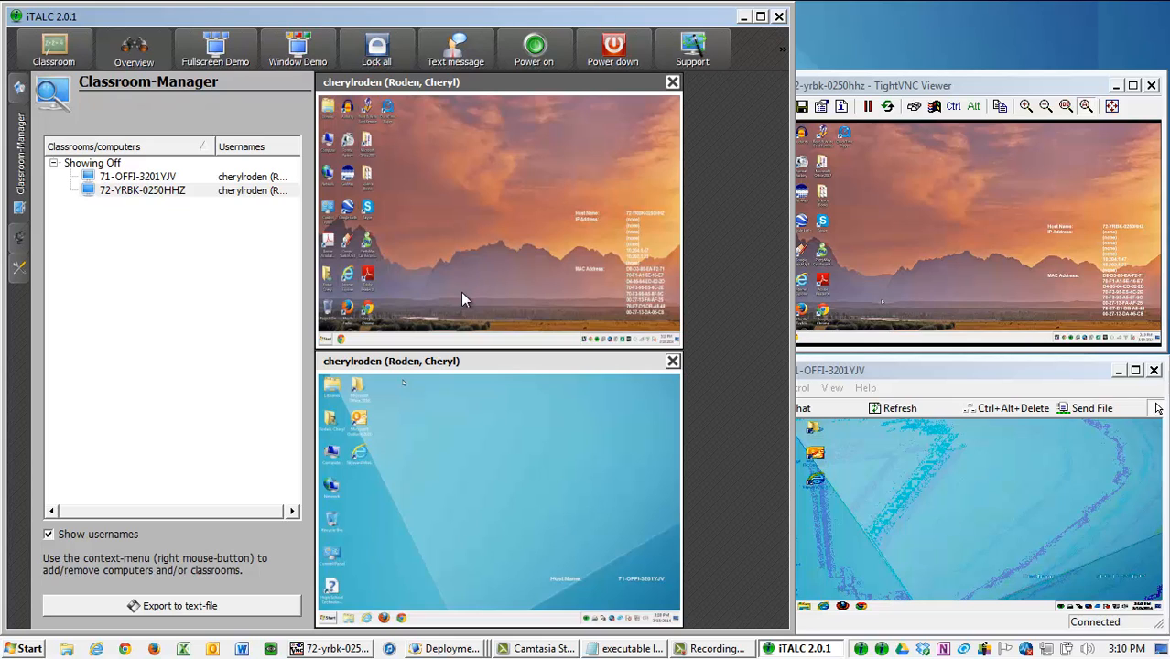
- Send the text message "these are your instructions" to all computers and dismiss it on both clients
click(475, 57)
text(thes)
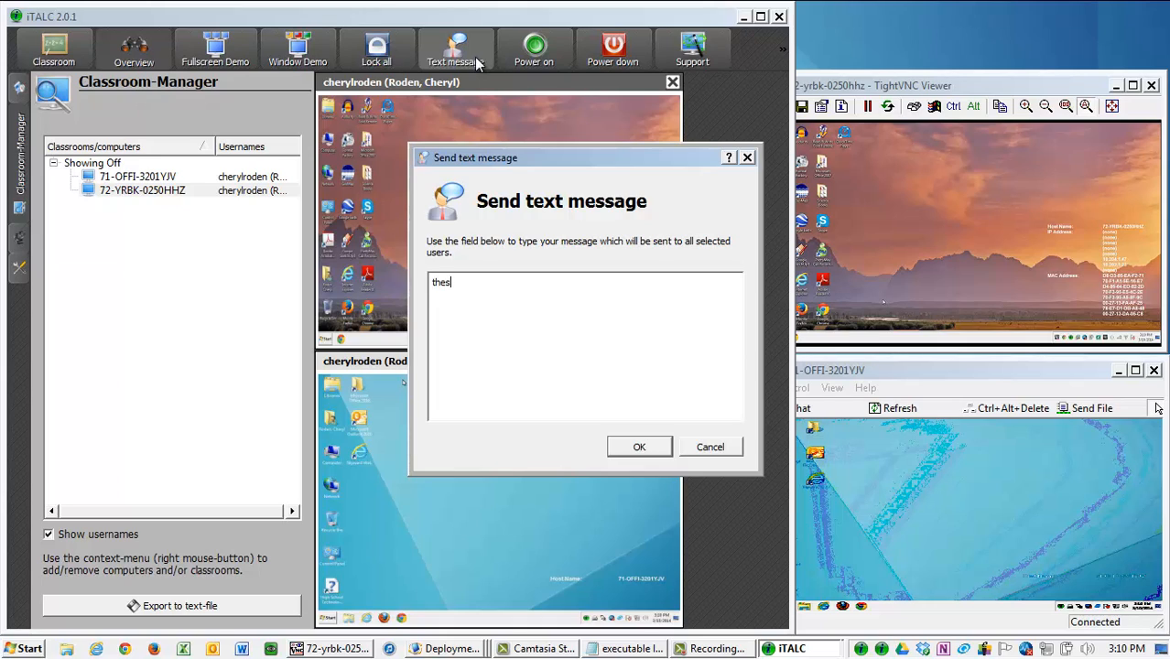
text(e are your instructions)
click(629, 447)
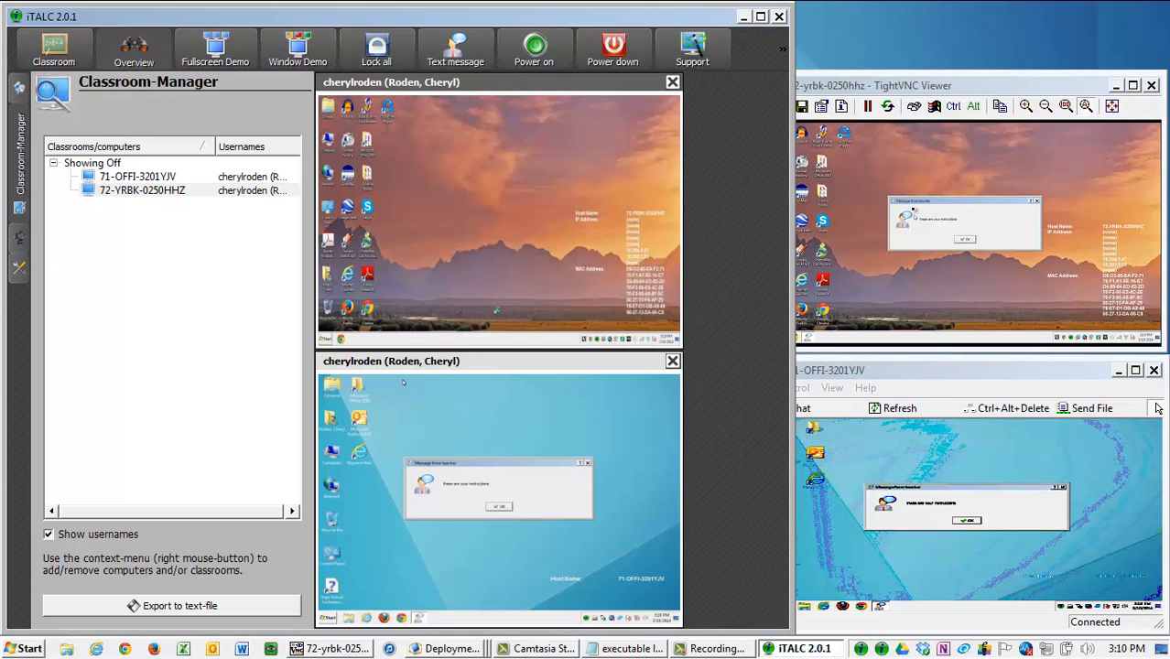
click(960, 517)
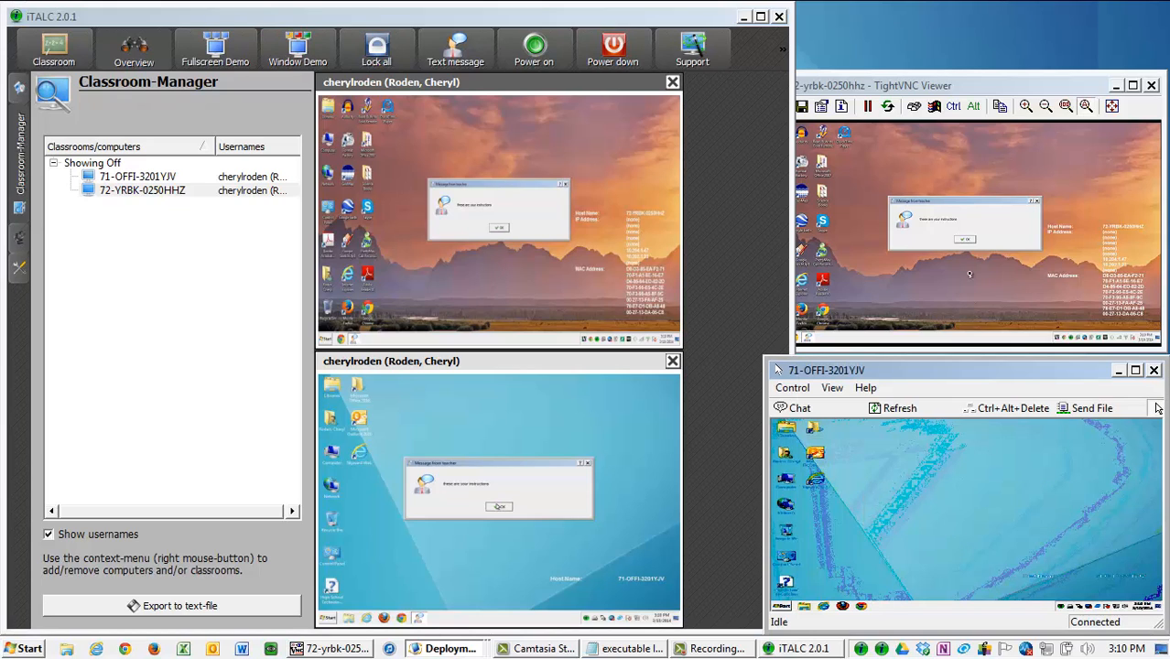
click(972, 239)
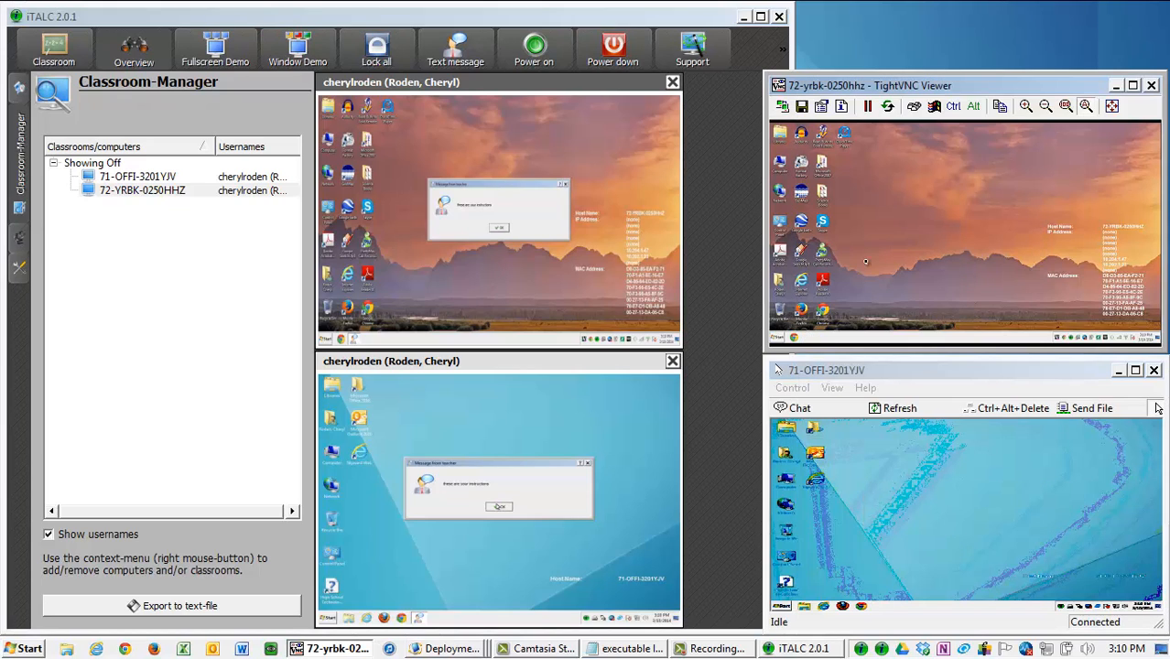
- Send the text message "get to work" only to 72-YRBK-0250HHZ and dismiss it on that client
right_click(487, 219)
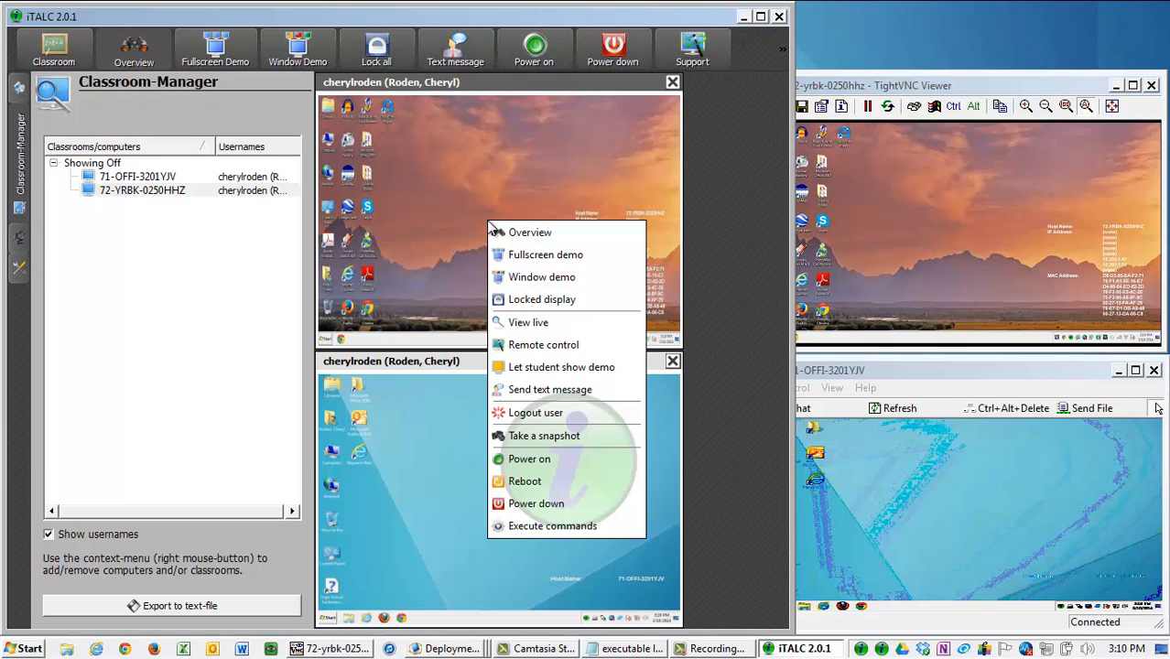
click(516, 398)
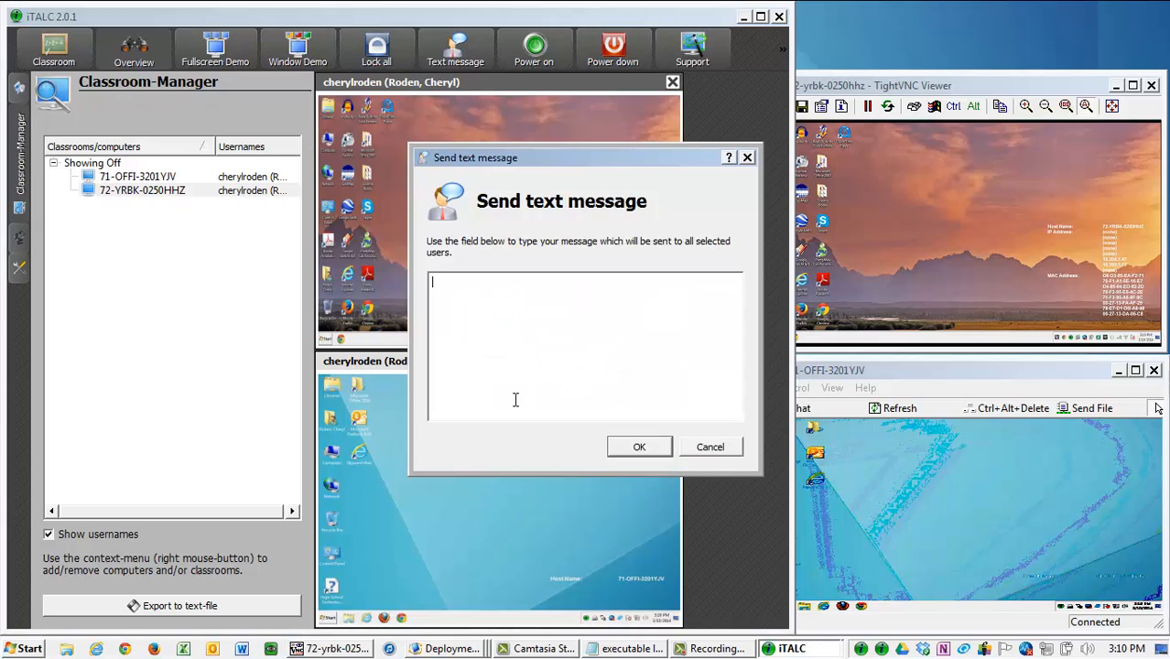
text(get to work)
click(616, 448)
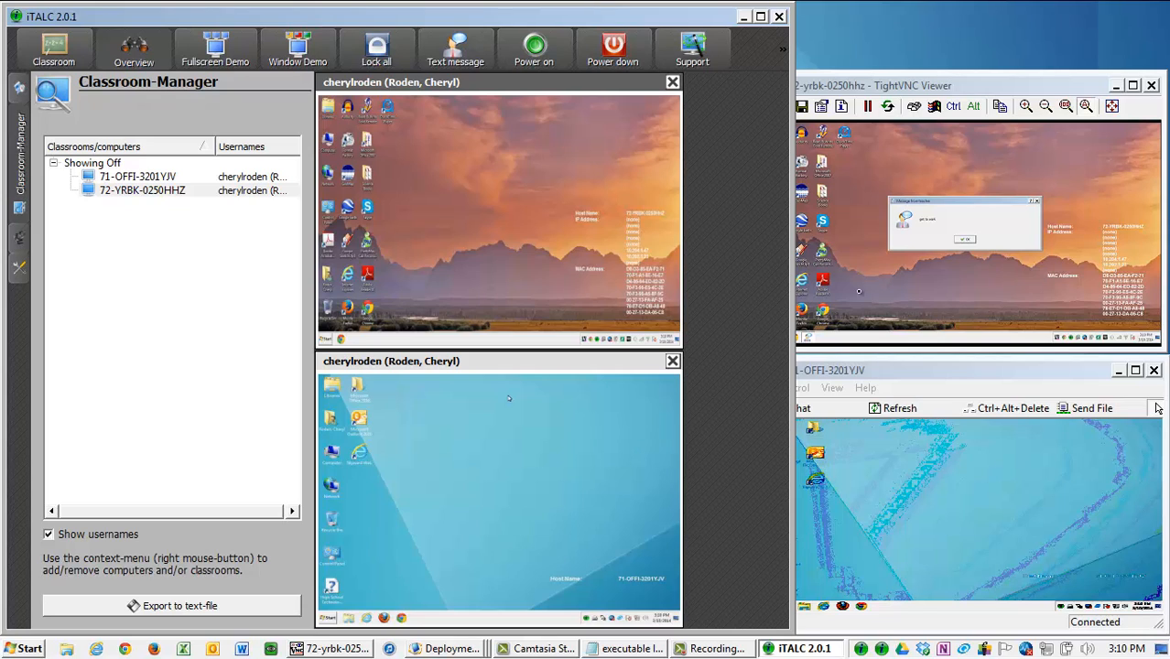
click(964, 241)
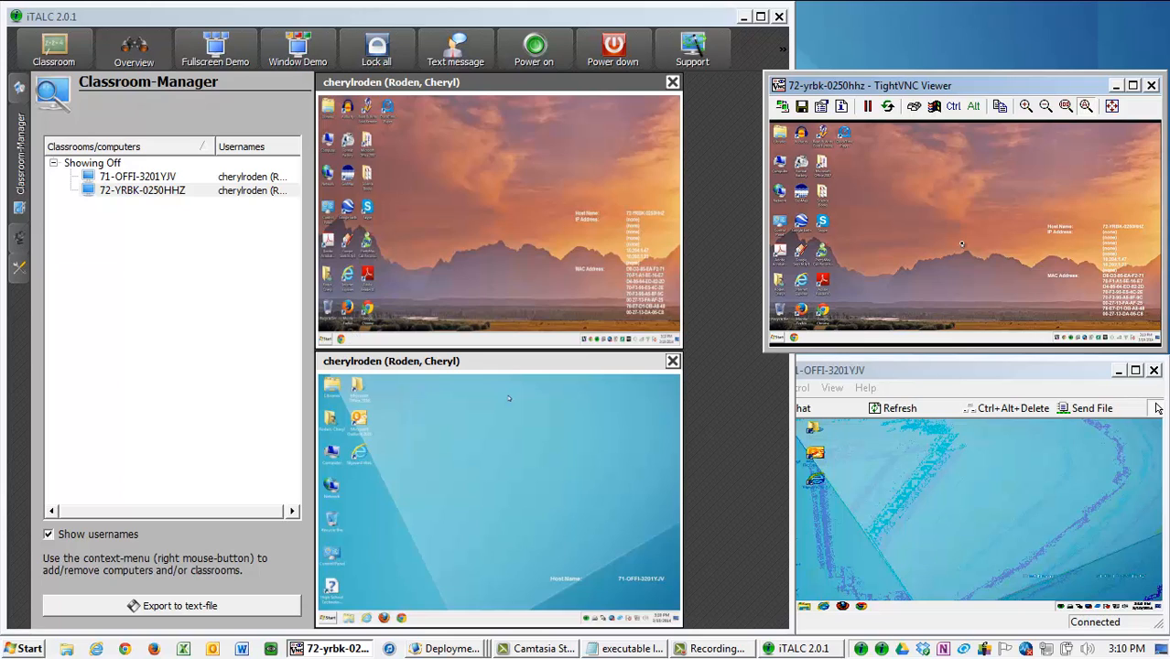
click(727, 253)
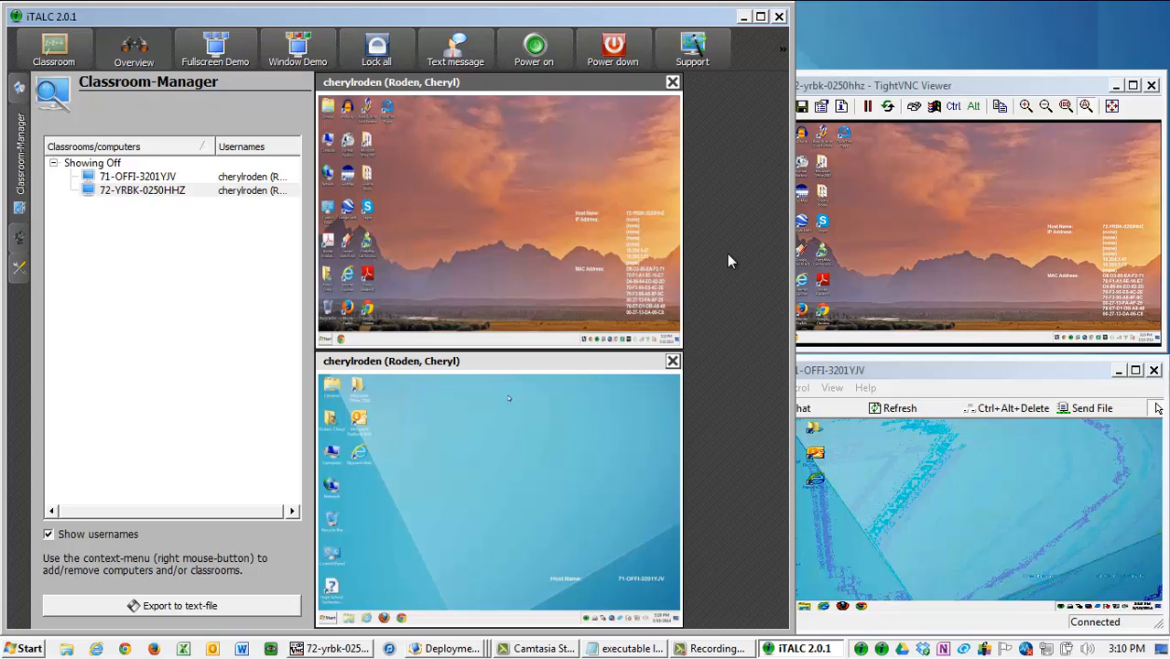
- Log out the user on 72-YRBK-0250HHZ and confirm the logout
right_click(494, 171)
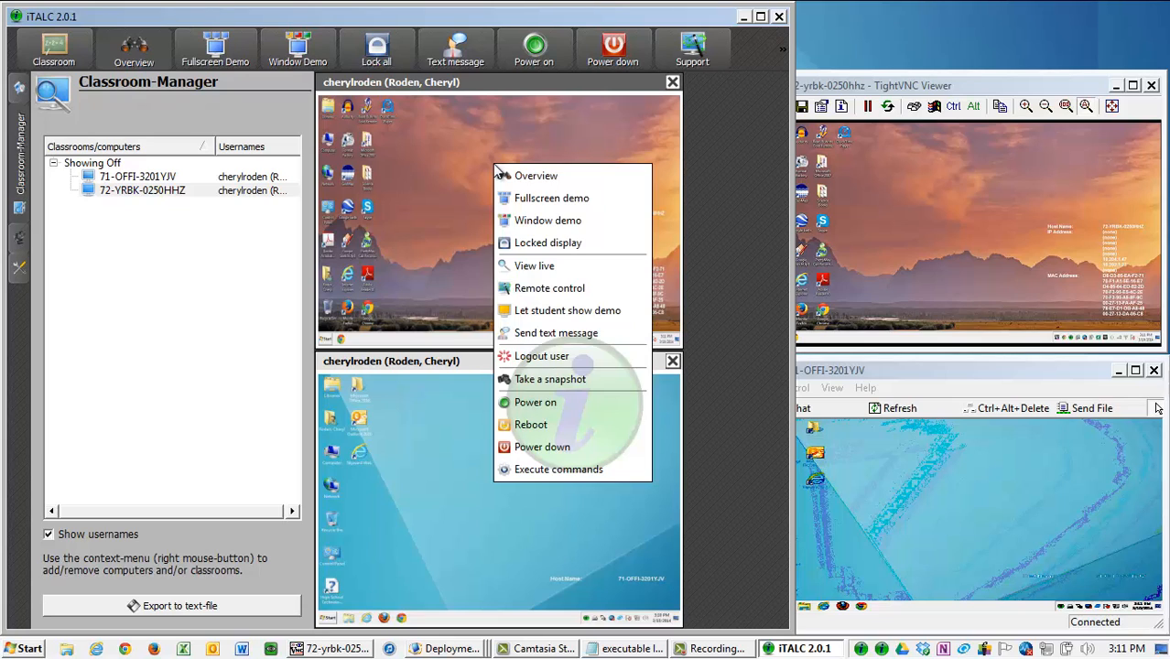
click(515, 356)
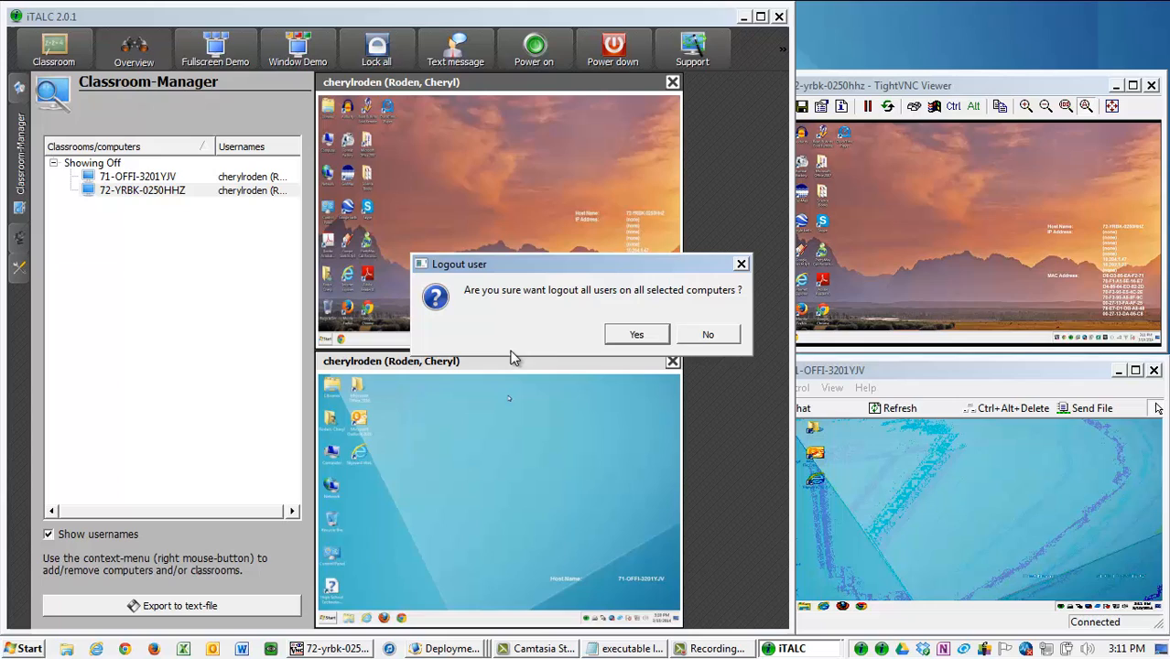
click(636, 335)
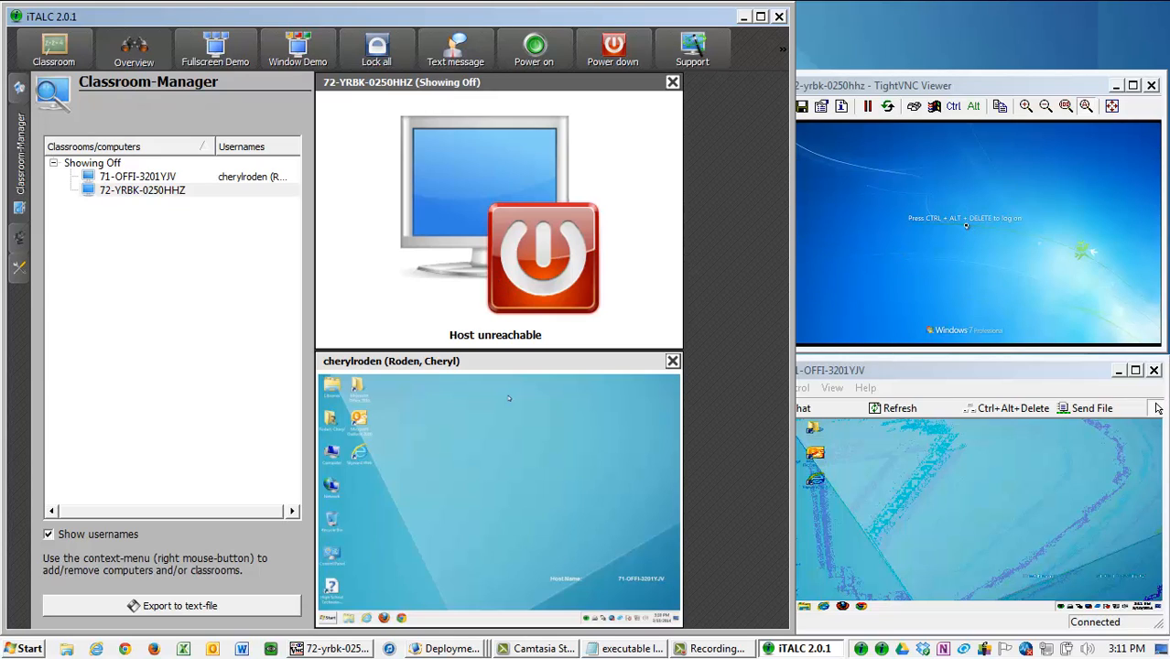
- Log back on to 72-YRBK-0250HHZ through TightVNC Viewer by entering the account password
click(919, 107)
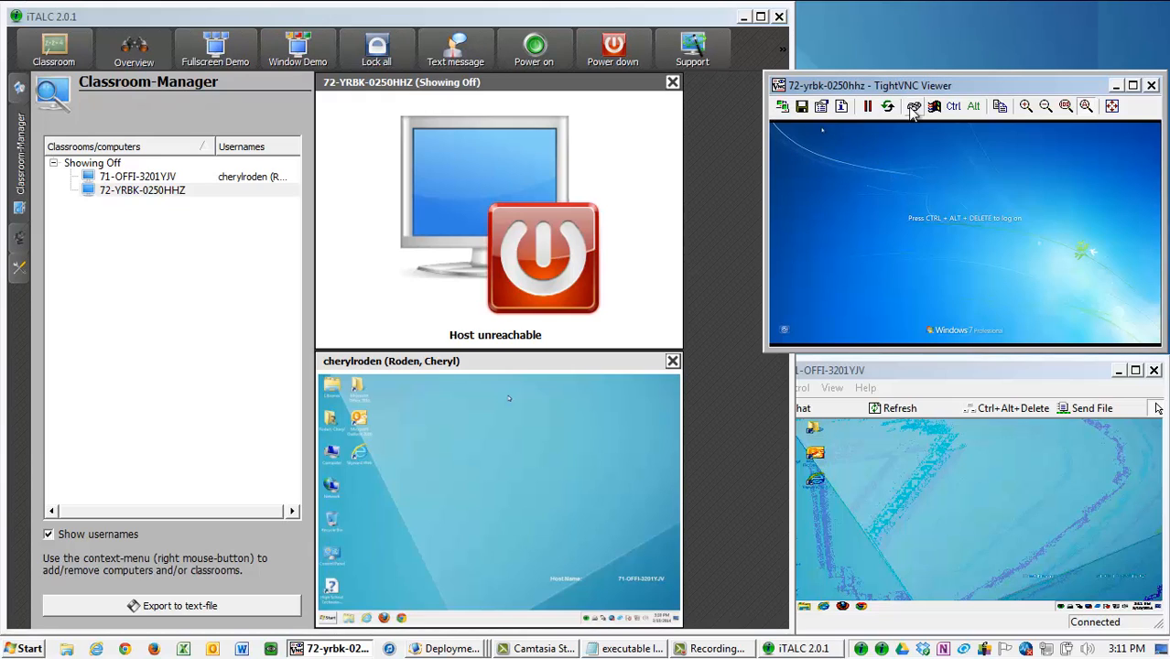
text(•••)
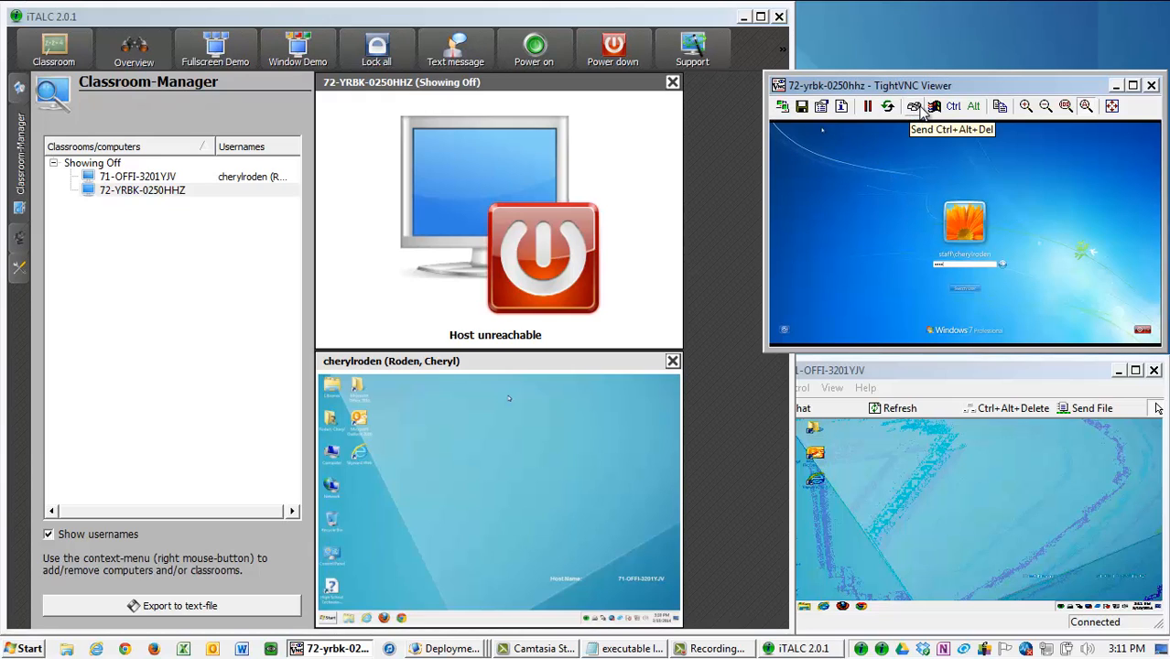
key(Return)
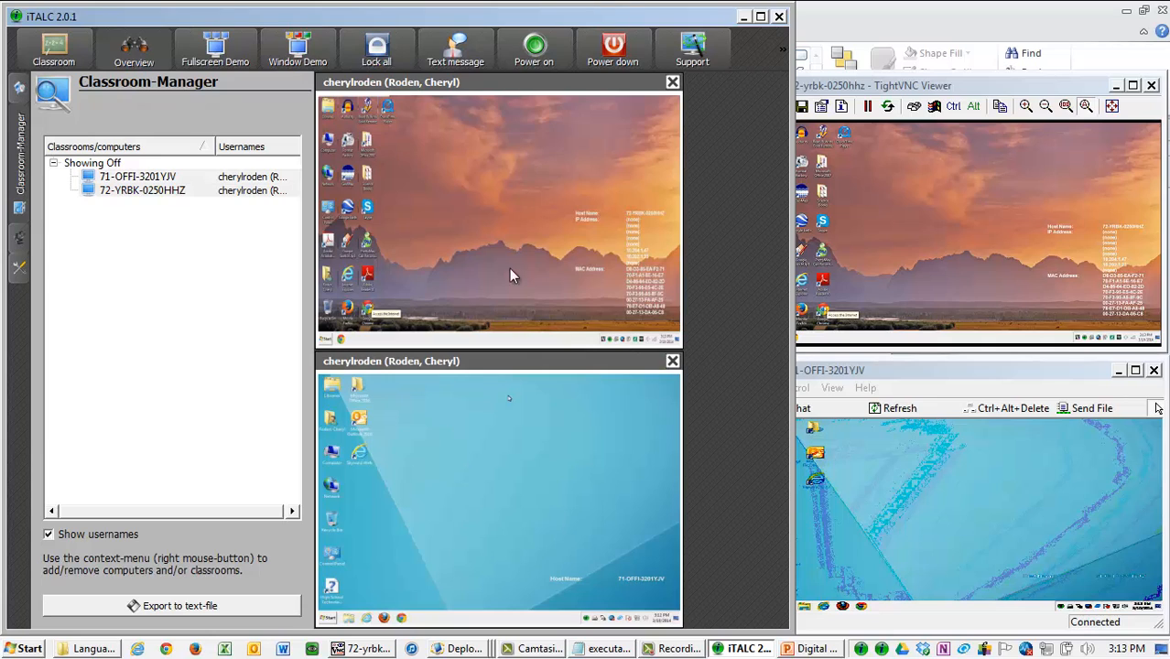
- Power down all visible classroom computers and dismiss the disconnection notice of the 71-OFFI-3201YJV remote session
click(589, 55)
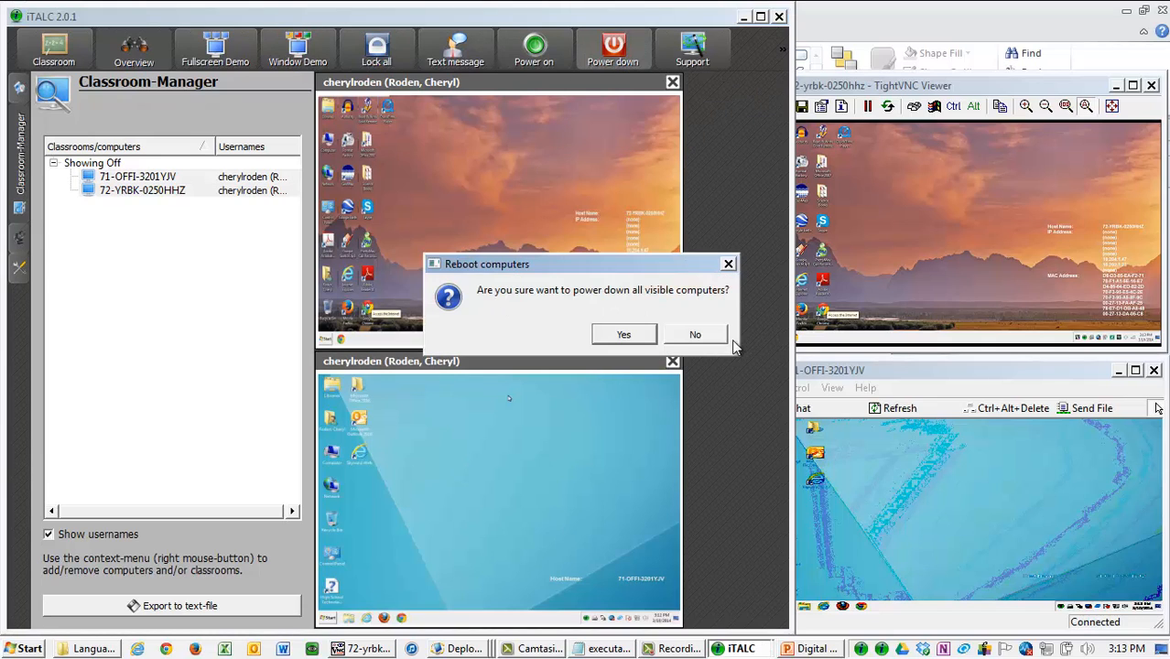
click(647, 337)
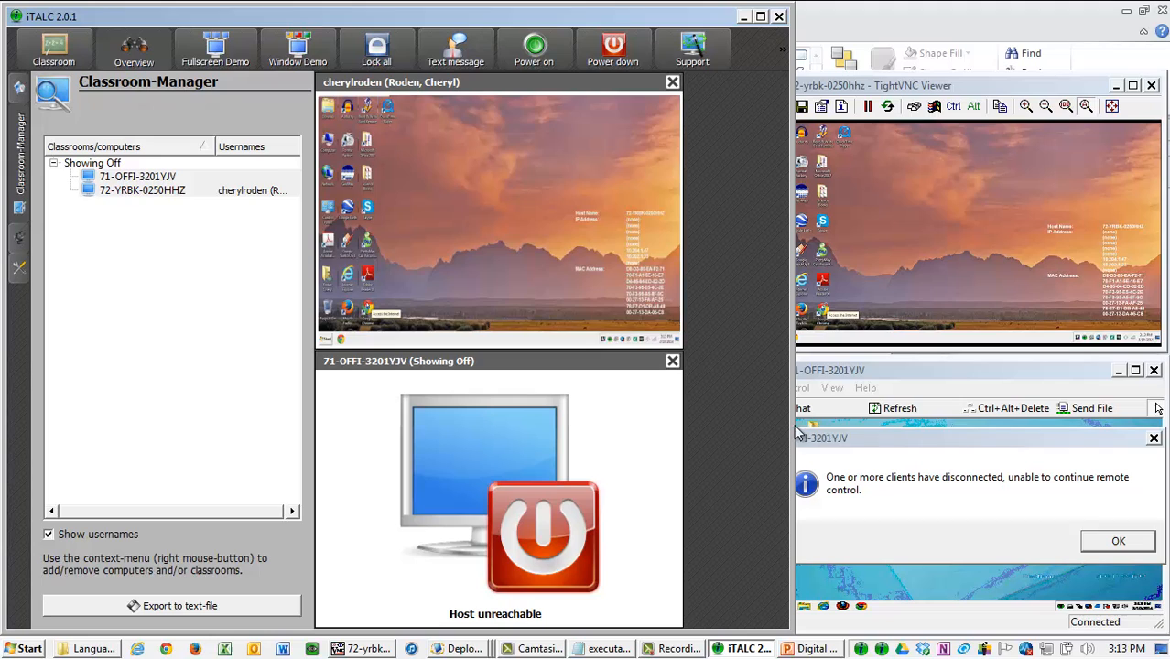
click(1097, 541)
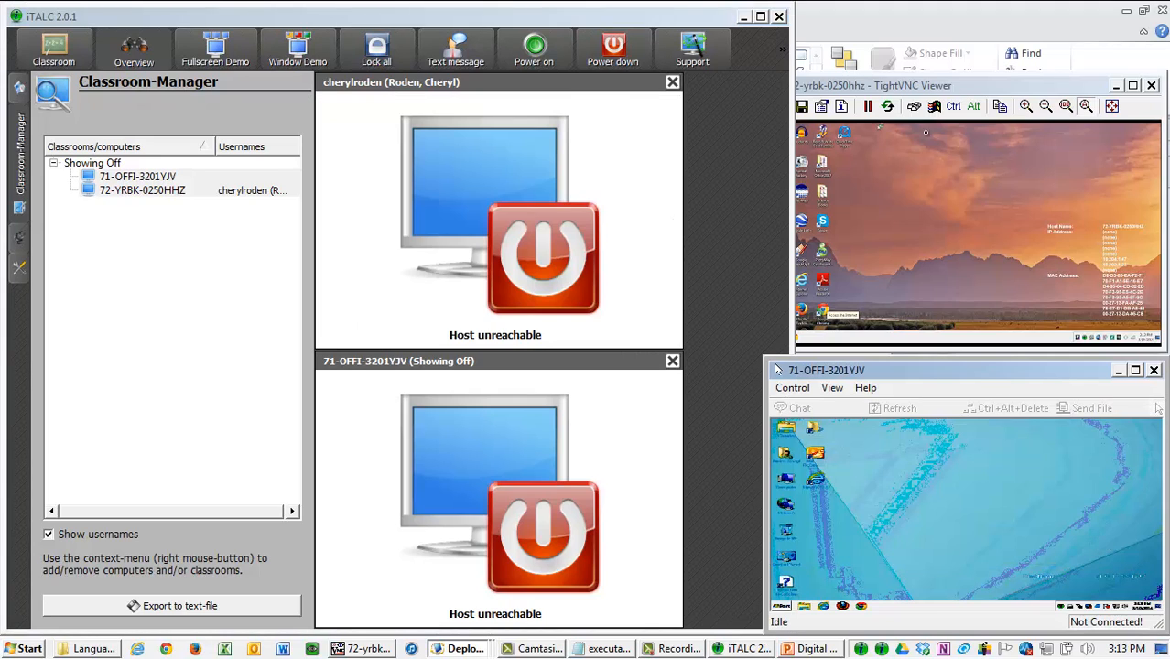